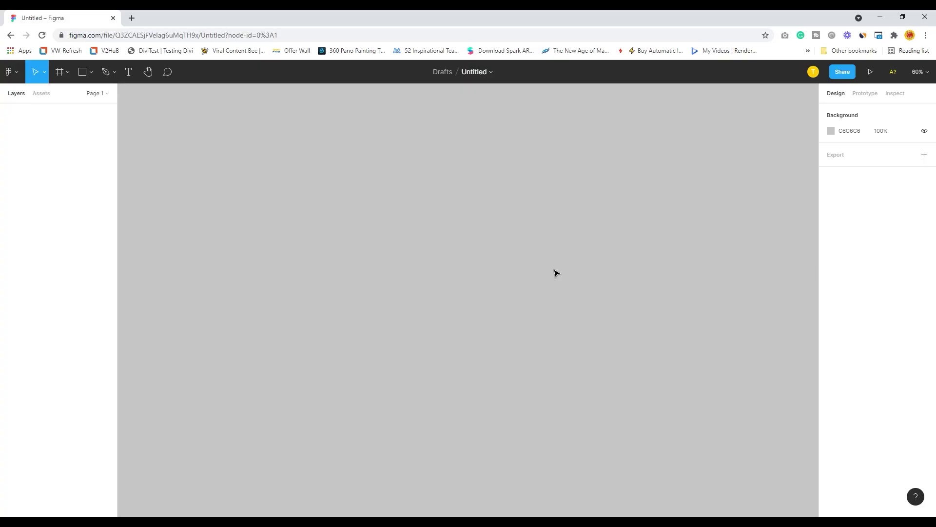
# Step: Search Google in a new tab for 'bootstrap grid examples', peeking at Images before returning to All
pyautogui.click(132, 18)
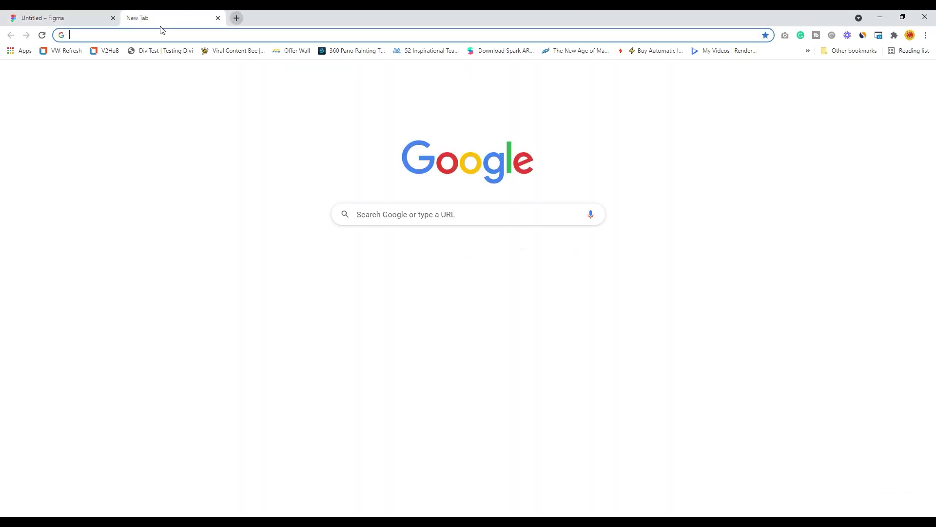
pyautogui.click(381, 215)
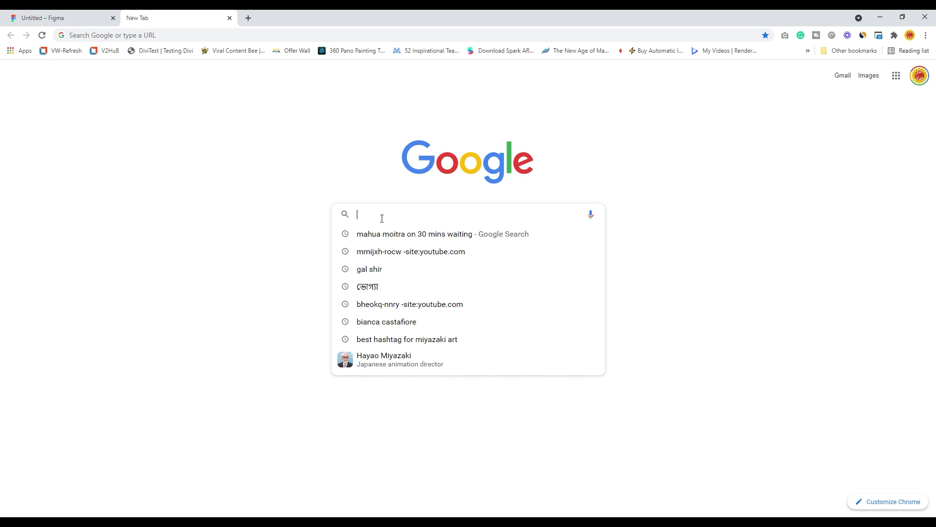
pyautogui.write('boot')
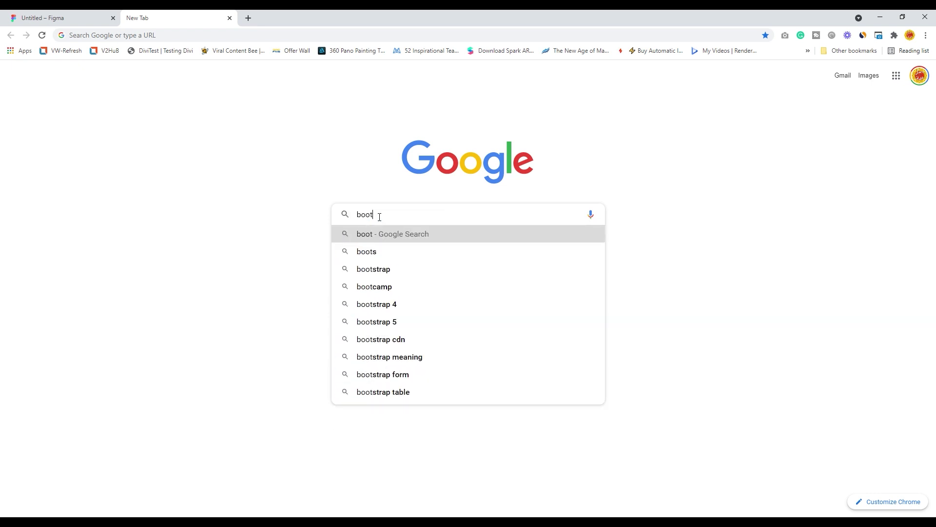
pyautogui.write('stra')
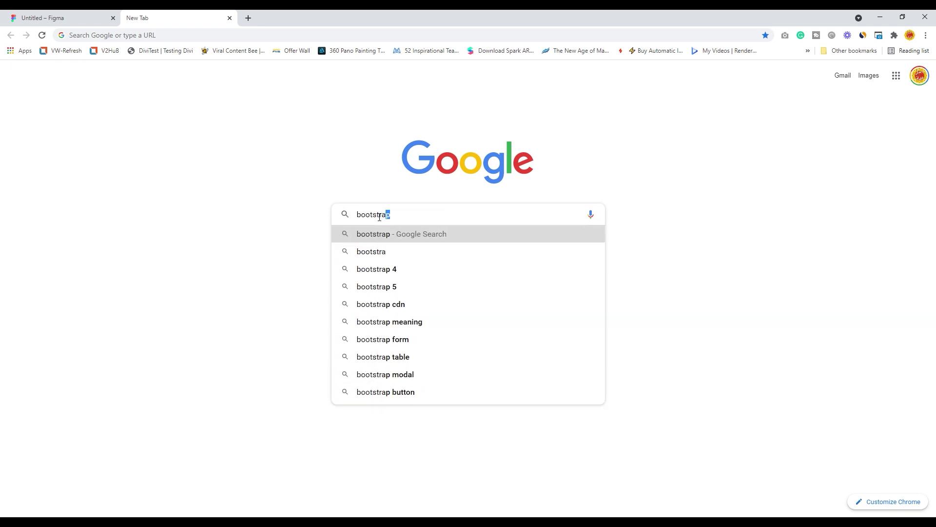
pyautogui.write('p')
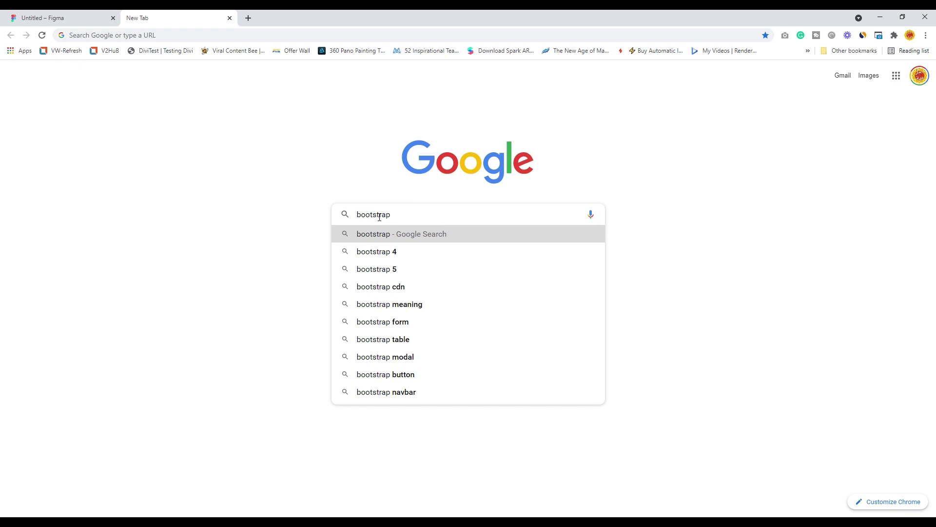
pyautogui.write(' grid')
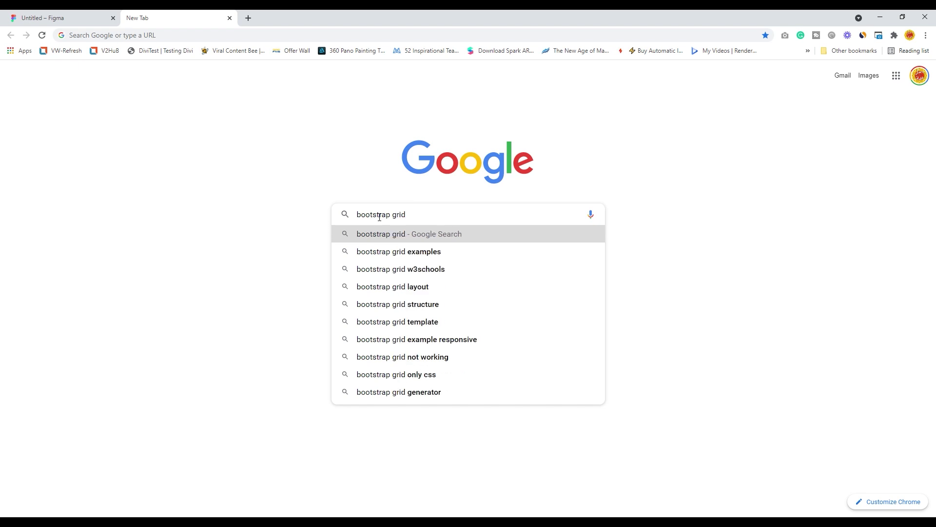
pyautogui.click(437, 257)
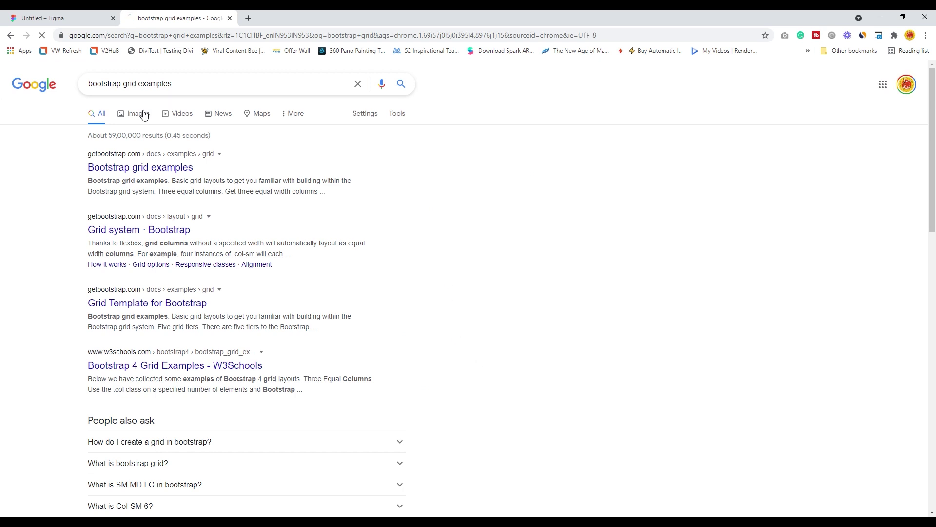
pyautogui.click(141, 115)
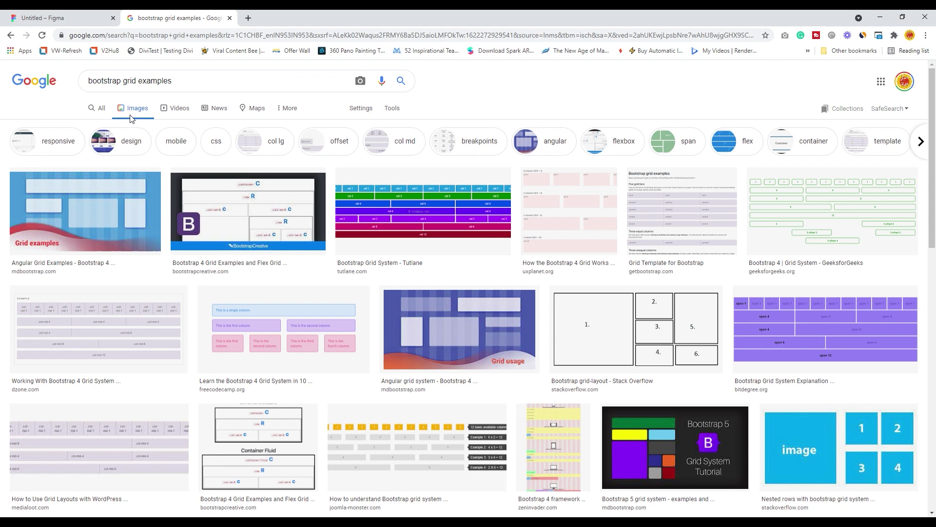
pyautogui.click(103, 108)
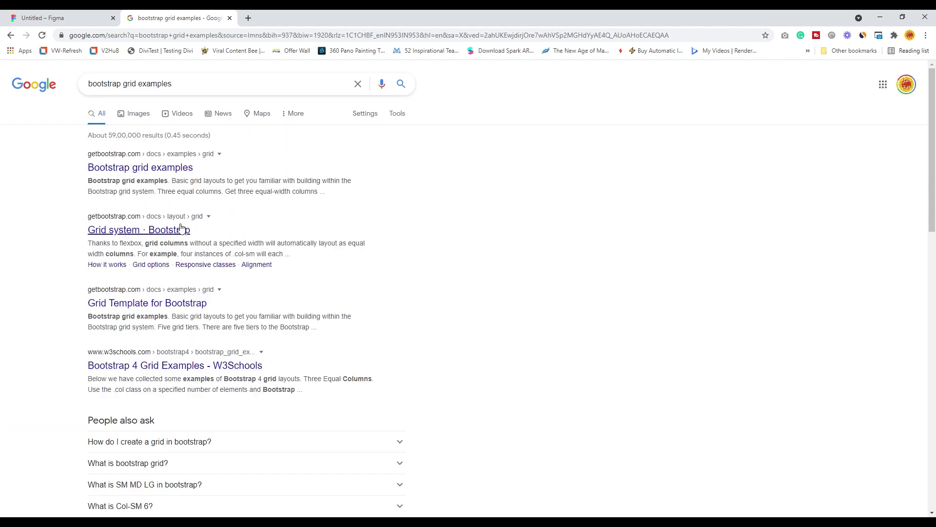
# Step: Open the Bootstrap Grid system docs page and highlight the three-column example markup
pyautogui.click(126, 233)
pyautogui.scroll(-3, 319, 368)
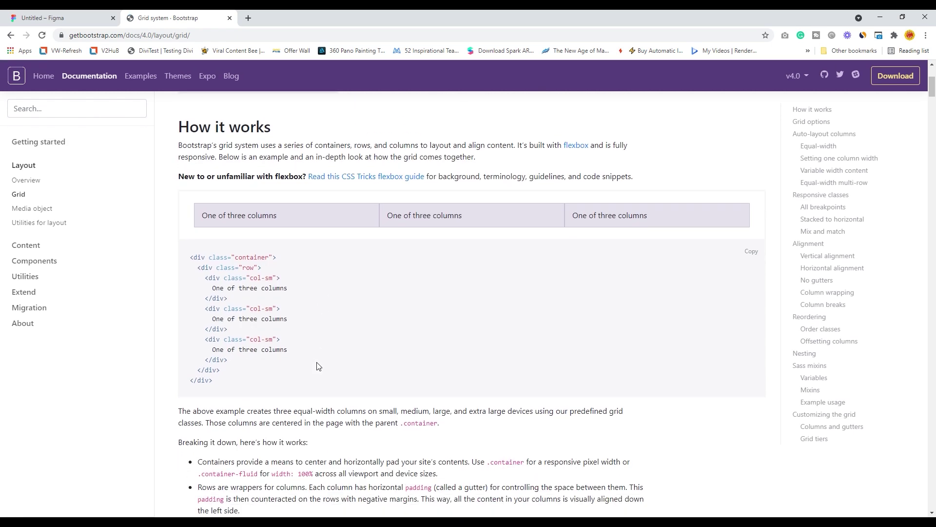
pyautogui.moveTo(190, 257); pyautogui.dragTo(312, 385)
pyautogui.scroll(-7, 399, 360)
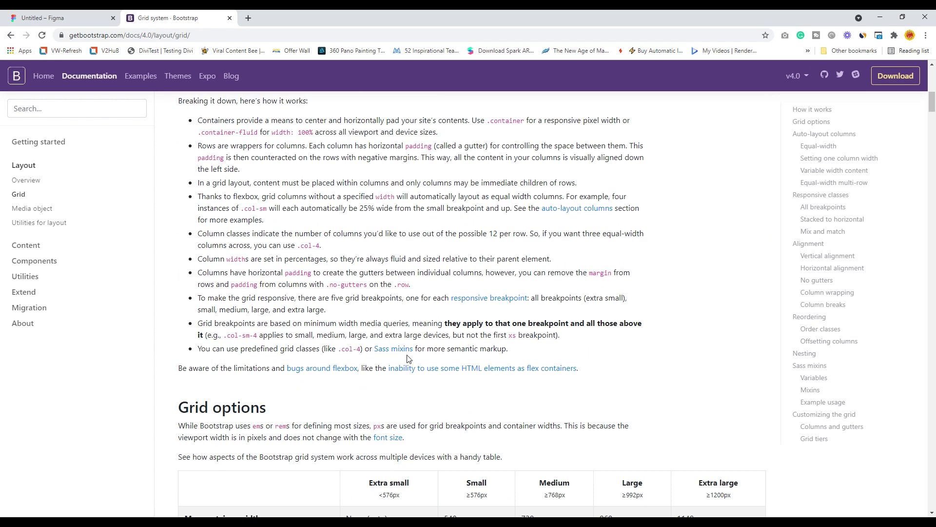
pyautogui.scroll(7, 408, 358)
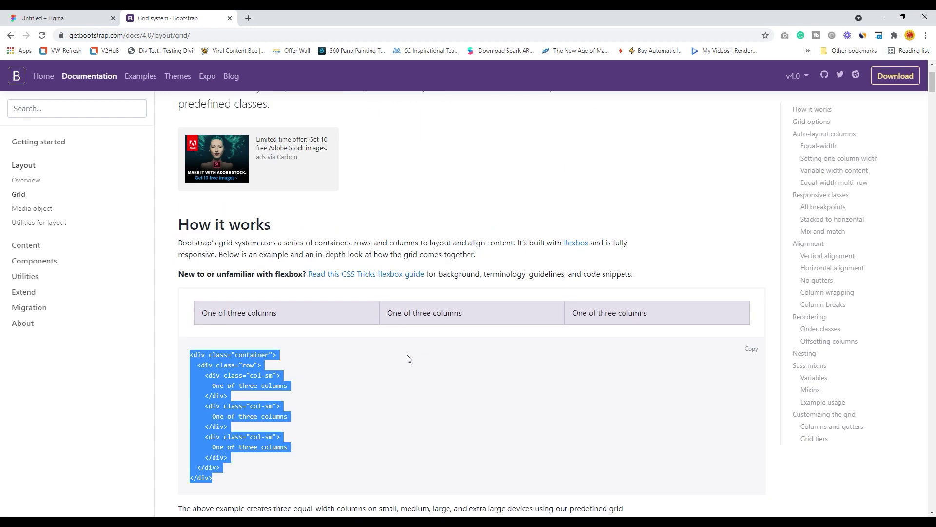
pyautogui.scroll(2, 418, 337)
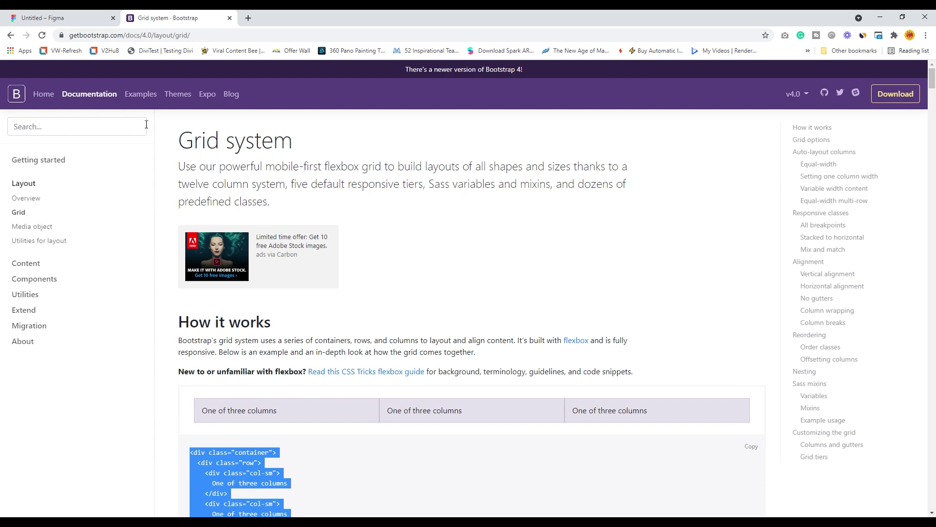
# Step: Browse the Bootstrap Examples gallery of Custom components, Framework and Navbars templates
pyautogui.click(135, 97)
pyautogui.scroll(-4, 288, 307)
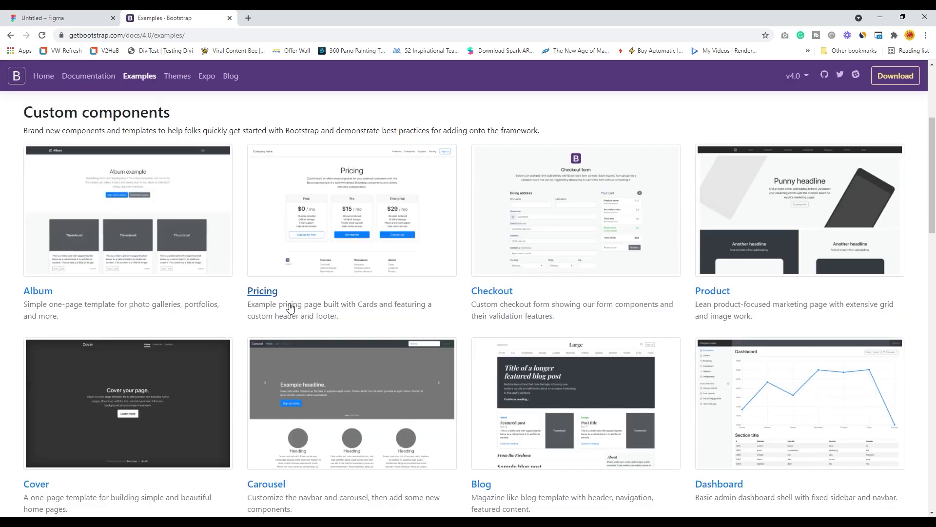
pyautogui.scroll(-1, 537, 324)
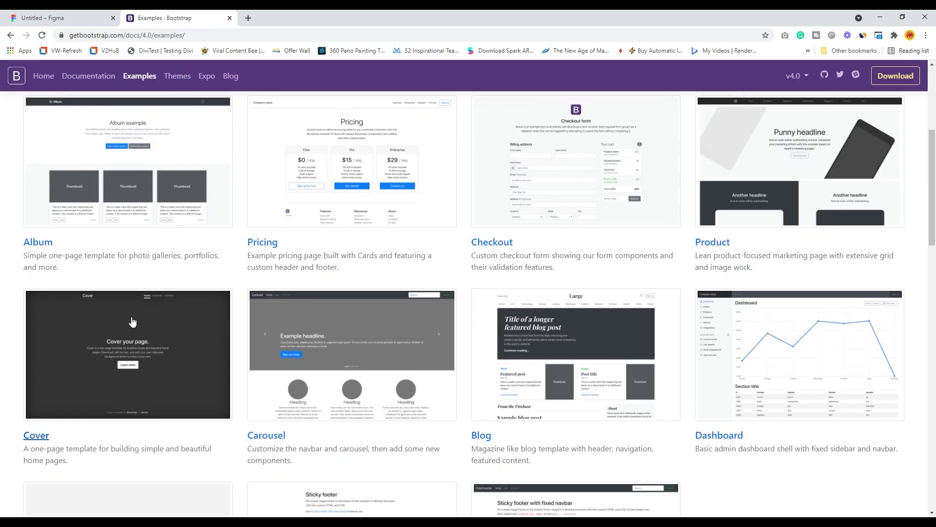
pyautogui.scroll(5, 172, 302)
pyautogui.scroll(-4, 341, 368)
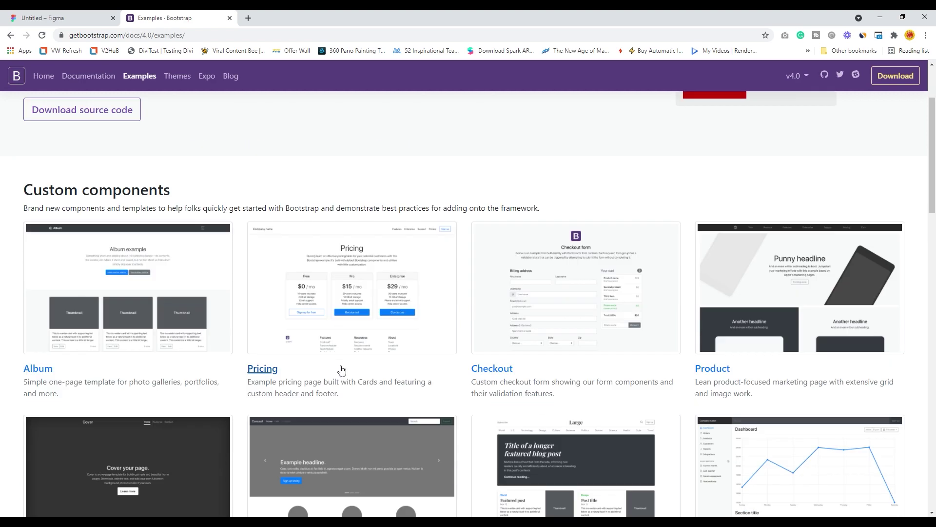
pyautogui.scroll(-15, 432, 307)
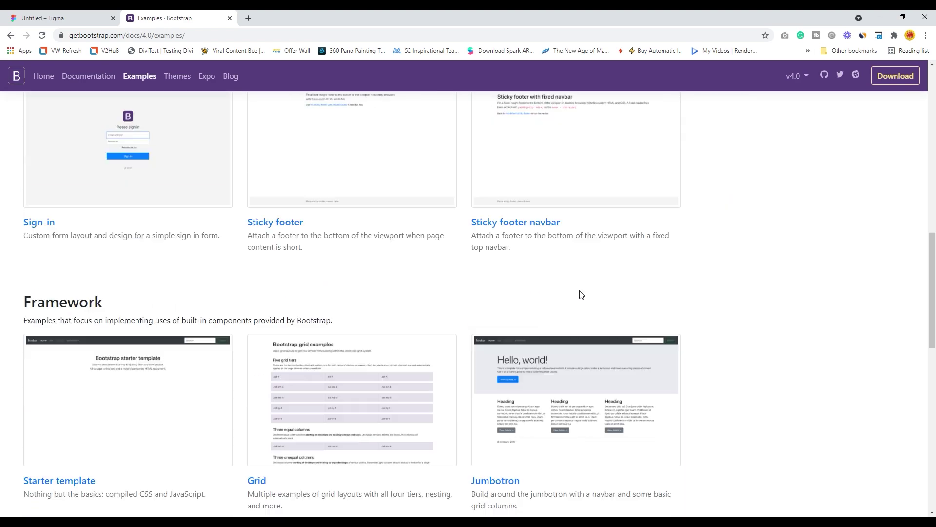
pyautogui.scroll(-3, 432, 306)
pyautogui.scroll(4, 309, 292)
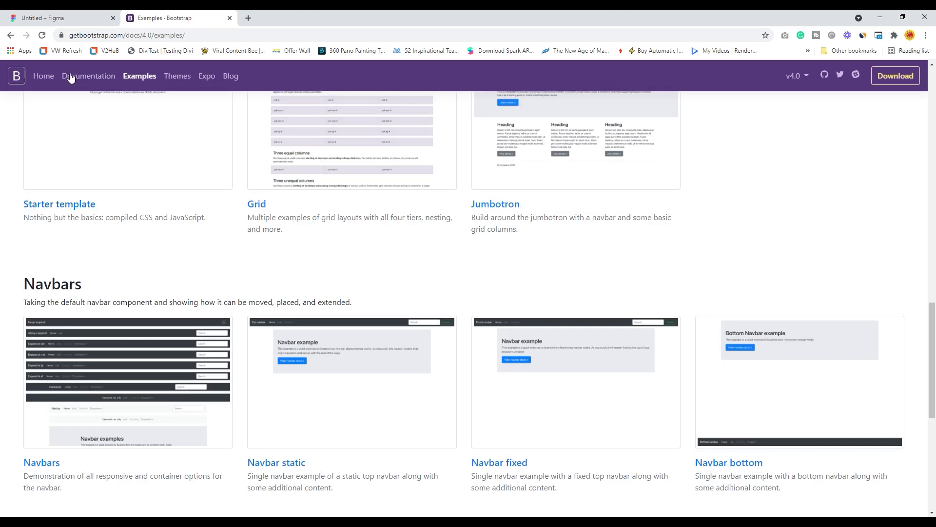
# Step: Go back to the Google results and browse image results for 'bootstrap grid examples'
pyautogui.click(10, 36)
pyautogui.click(11, 36)
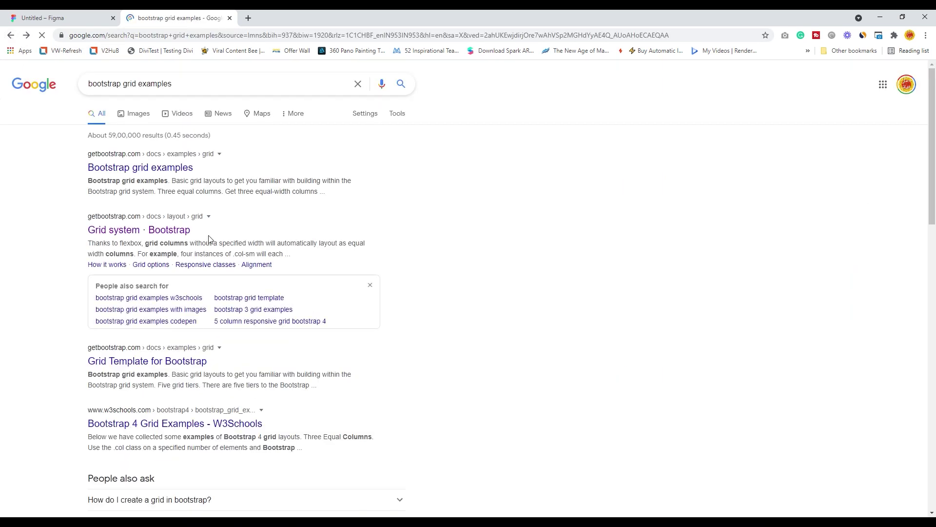
pyautogui.click(139, 117)
pyautogui.scroll(-4, 470, 332)
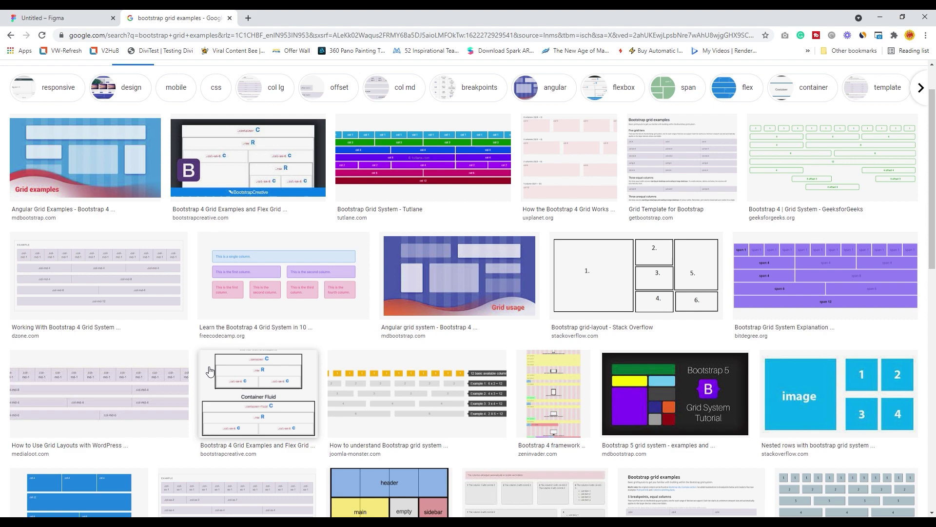
pyautogui.scroll(-4, 471, 332)
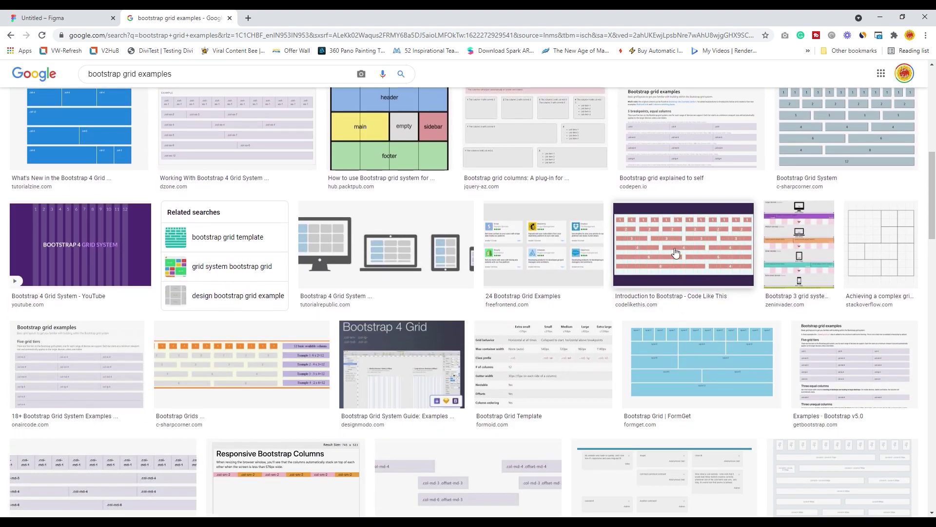
pyautogui.scroll(-3, 341, 336)
pyautogui.scroll(-4, 305, 357)
pyautogui.scroll(20, 560, 349)
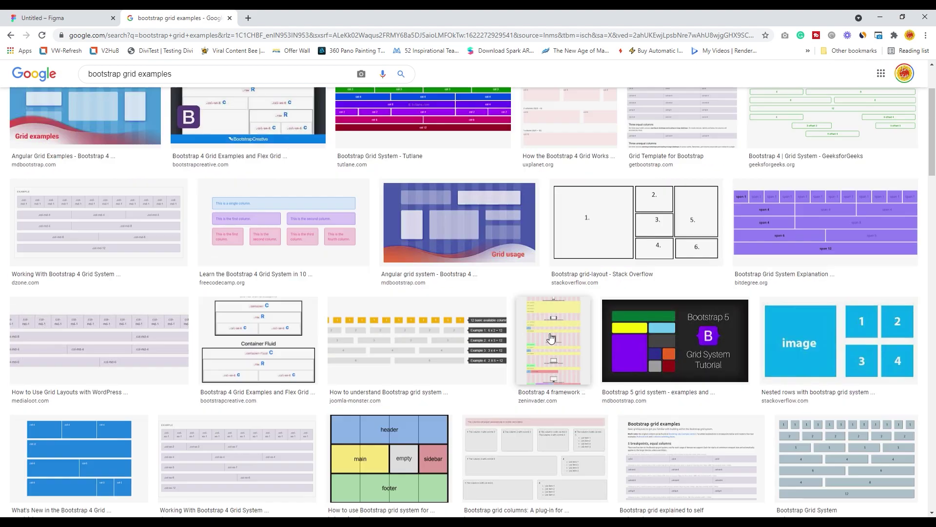
# Step: Cut 'grid examples' from the query and rerun the image search for 'bootstrap'
pyautogui.moveTo(120, 80); pyautogui.dragTo(173, 81)
pyautogui.press('BackSpace')
pyautogui.press('Return')
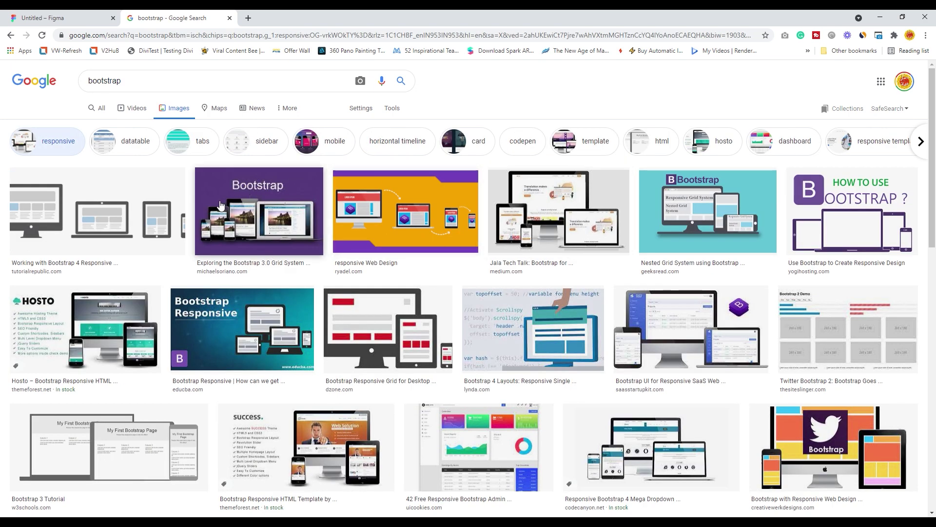
pyautogui.click(146, 87)
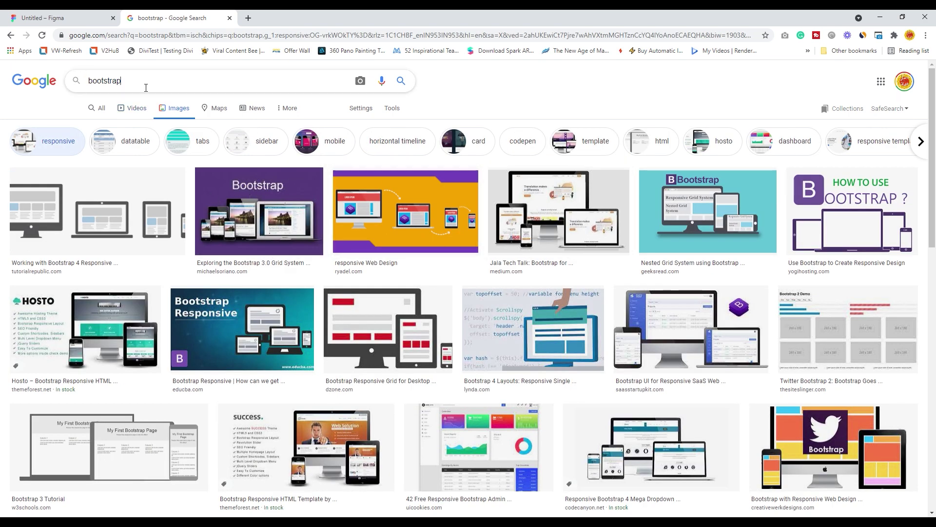
pyautogui.click(146, 88)
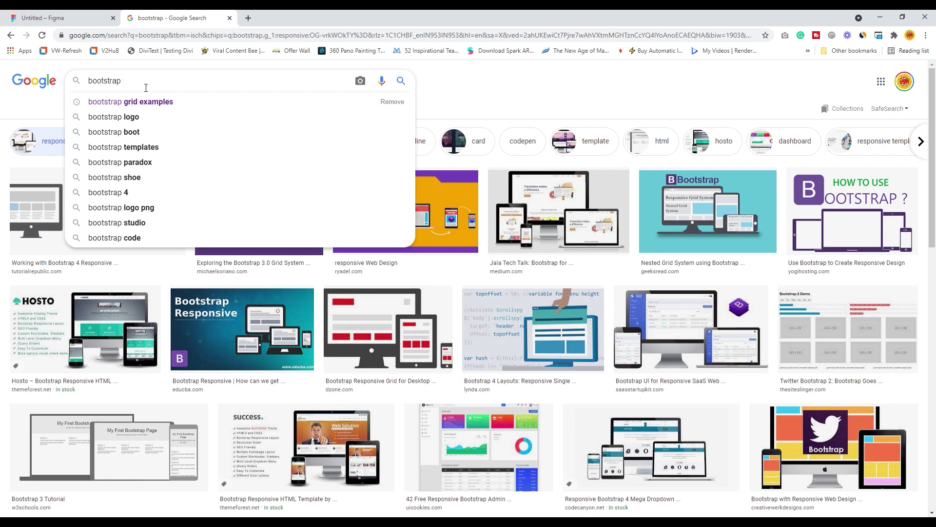
# Step: Search images for 'bootstrap columns', enlarge the pink 12-column grid reference, then close the tab
pyautogui.write('column')
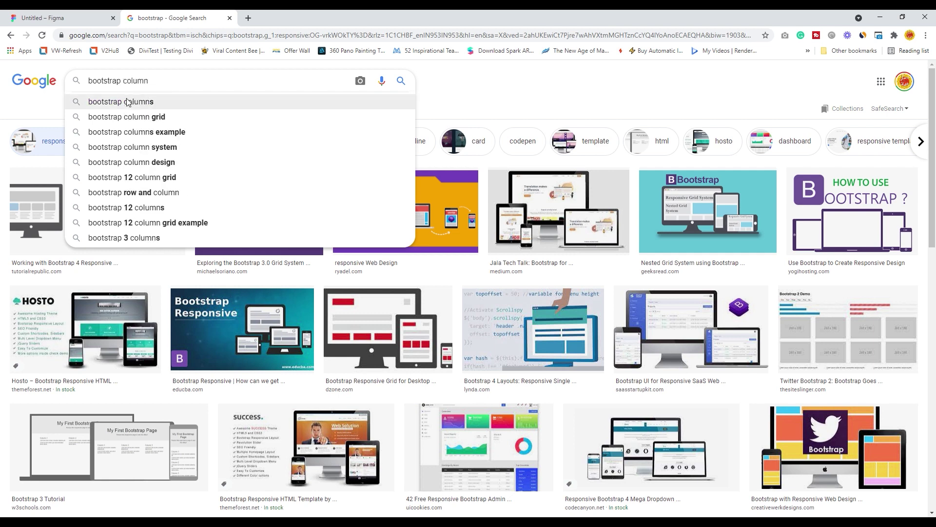
pyautogui.click(127, 101)
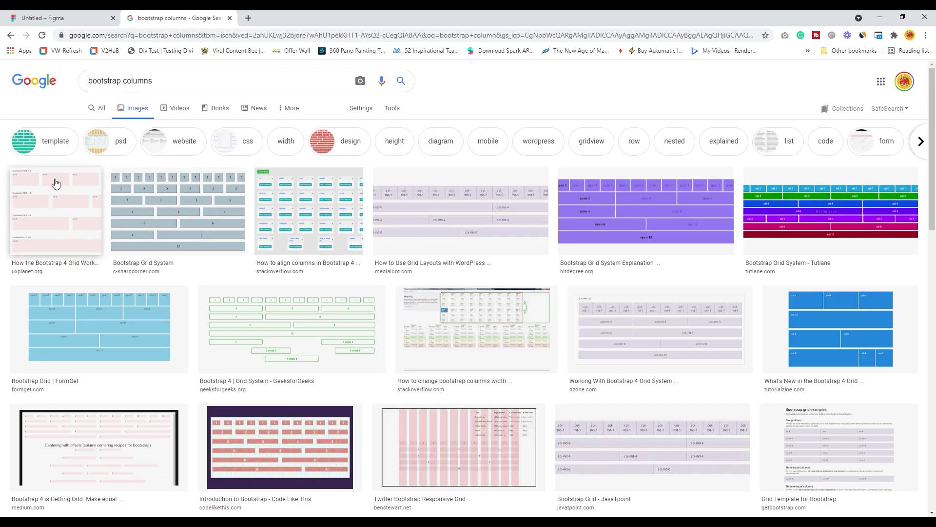
pyautogui.click(441, 447)
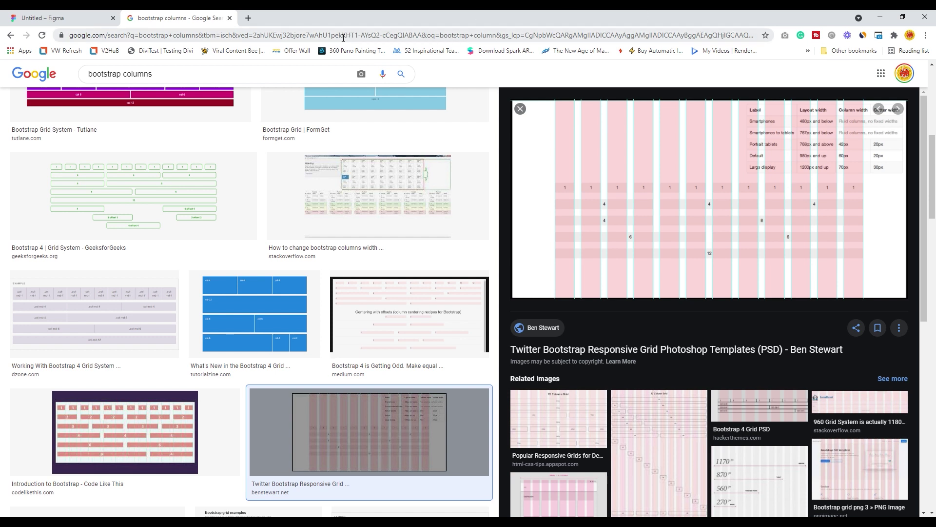
pyautogui.click(230, 18)
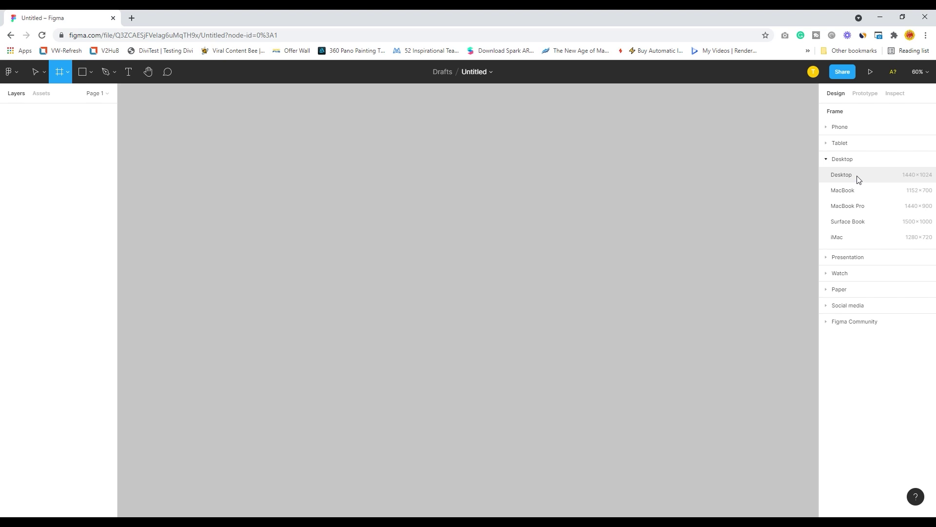
# Step: Create a 1440×1024 Desktop frame and change its width to 1920
pyautogui.click(859, 180)
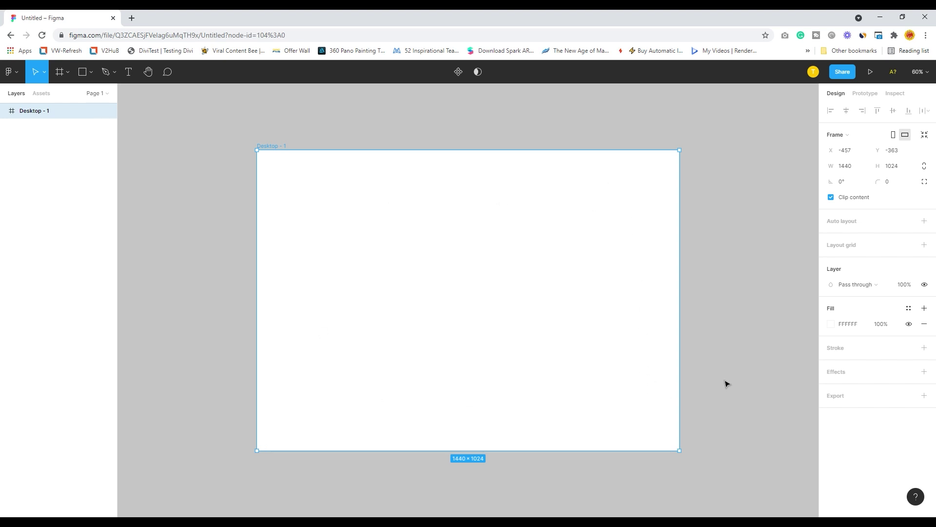
pyautogui.click(847, 170)
pyautogui.write('1920')
pyautogui.press('Return')
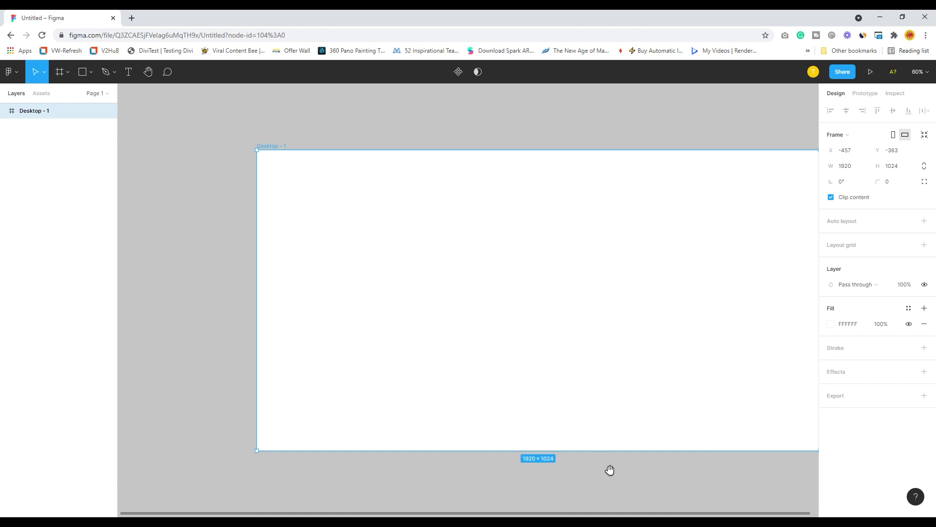
# Step: Drag the frame's bottom edge down until its height reaches 3869 px
pyautogui.moveTo(610, 470); pyautogui.dragTo(546, 426)
pyautogui.moveTo(488, 414); pyautogui.dragTo(488, 516)
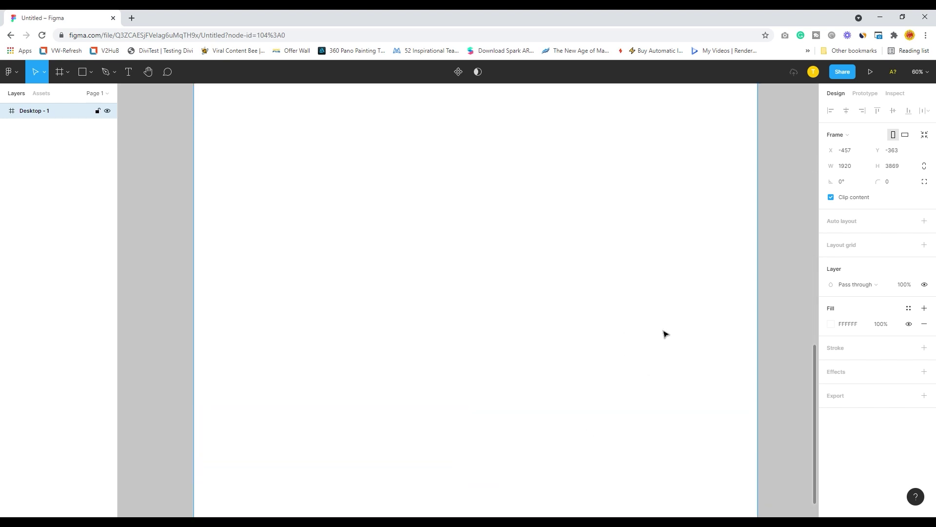
pyautogui.moveTo(630, 236); pyautogui.dragTo(629, 508)
pyautogui.moveTo(550, 192); pyautogui.dragTo(533, 443)
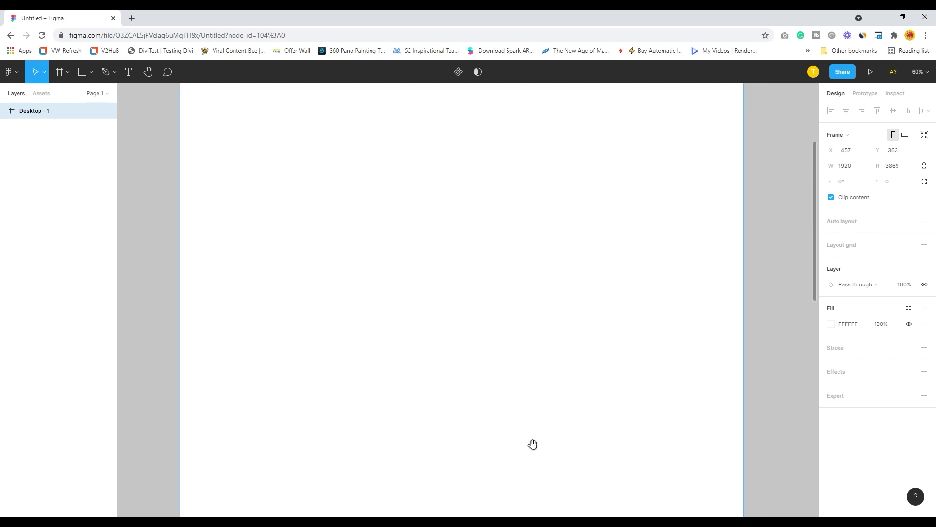
pyautogui.moveTo(522, 203); pyautogui.dragTo(531, 380)
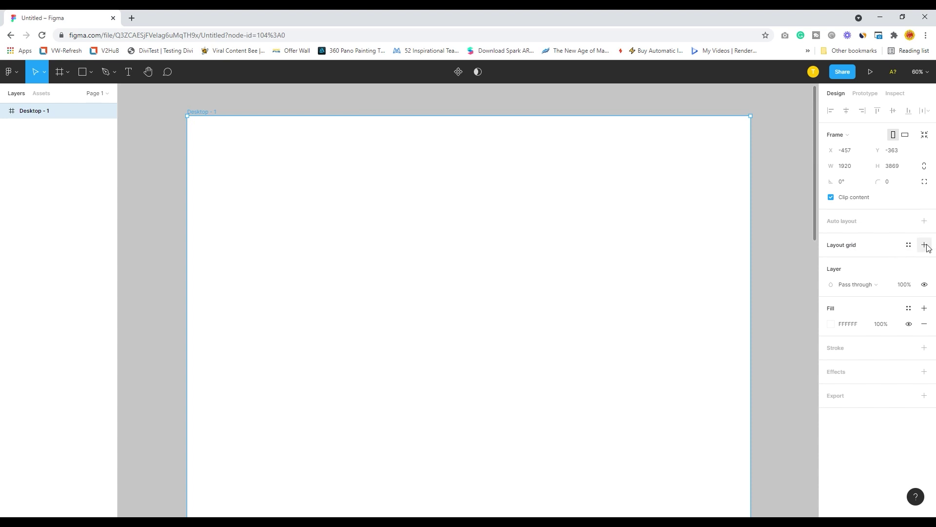
# Step: Add a layout grid to Desktop - 1 and set its size to 25 px
pyautogui.click(849, 247)
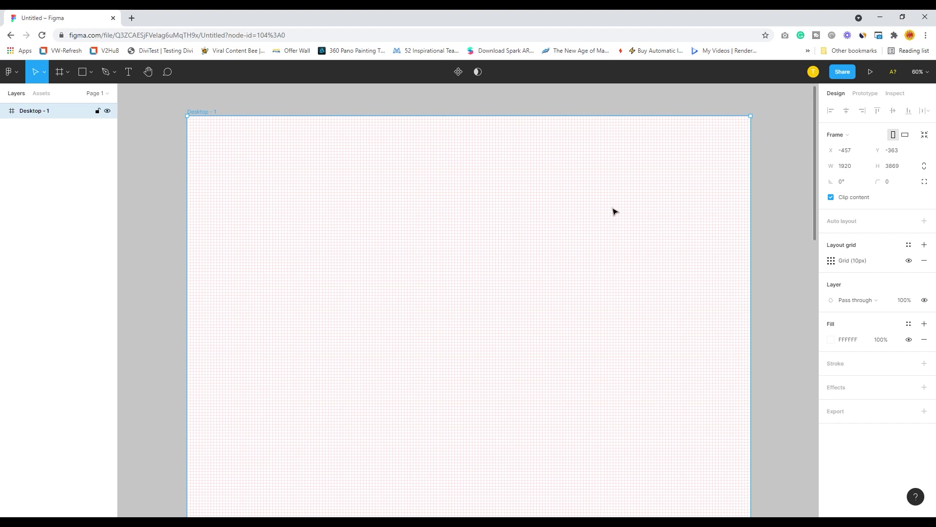
pyautogui.click(831, 261)
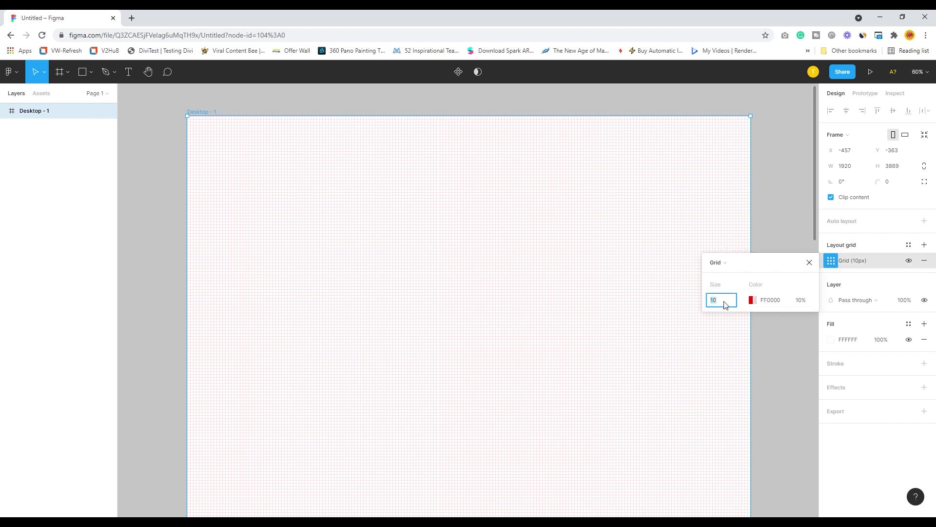
pyautogui.write('25')
pyautogui.press('Return')
pyautogui.click(718, 263)
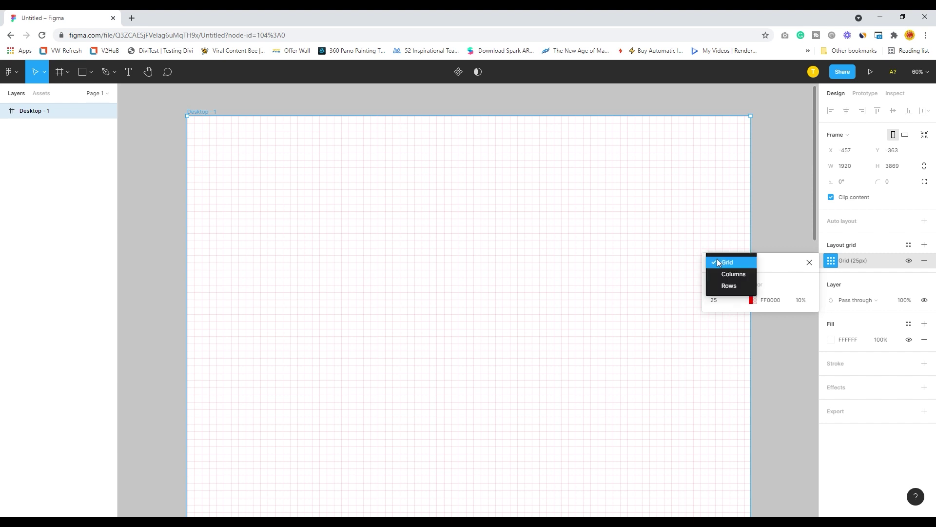
# Step: Switch the layout grid to Columns with a count of 12
pyautogui.click(721, 275)
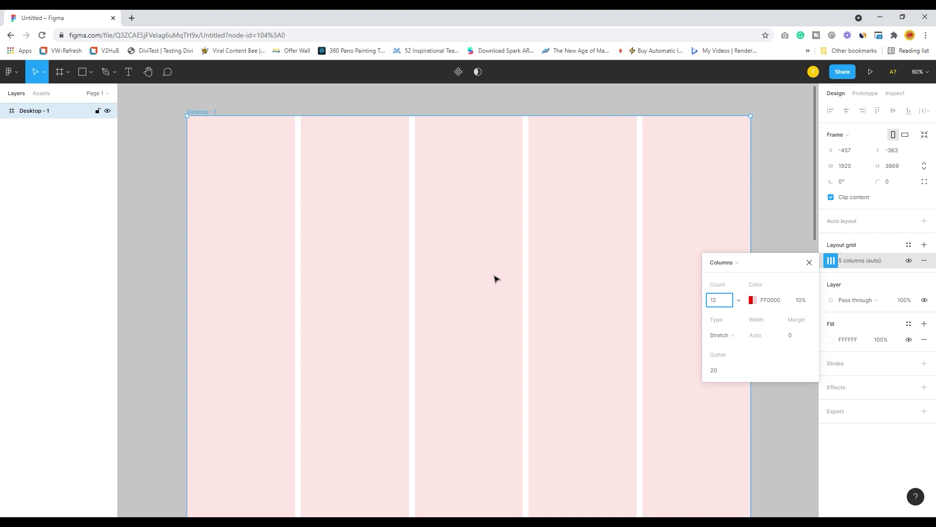
pyautogui.press('Return')
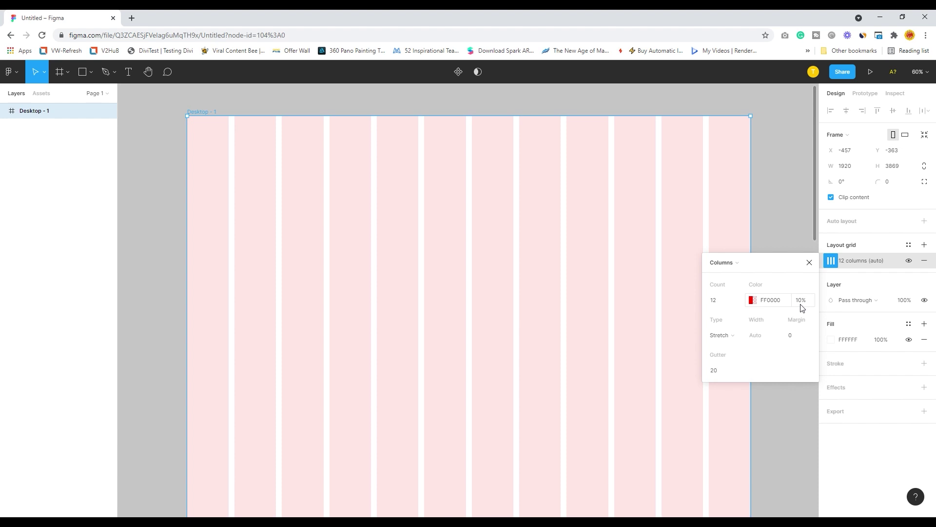
pyautogui.click(721, 336)
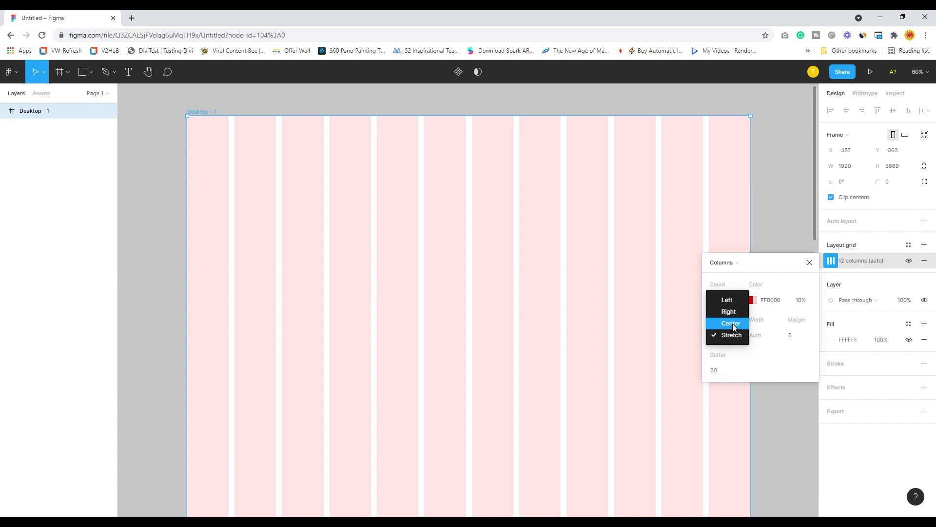
# Step: Set the columns grid type to Center, width 70 and gutter 30
pyautogui.click(734, 327)
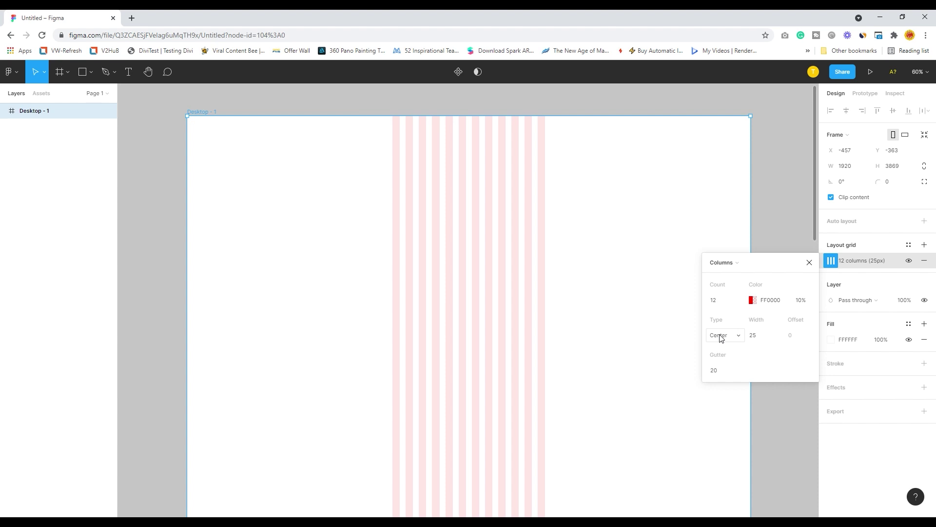
pyautogui.click(758, 338)
pyautogui.press('Return')
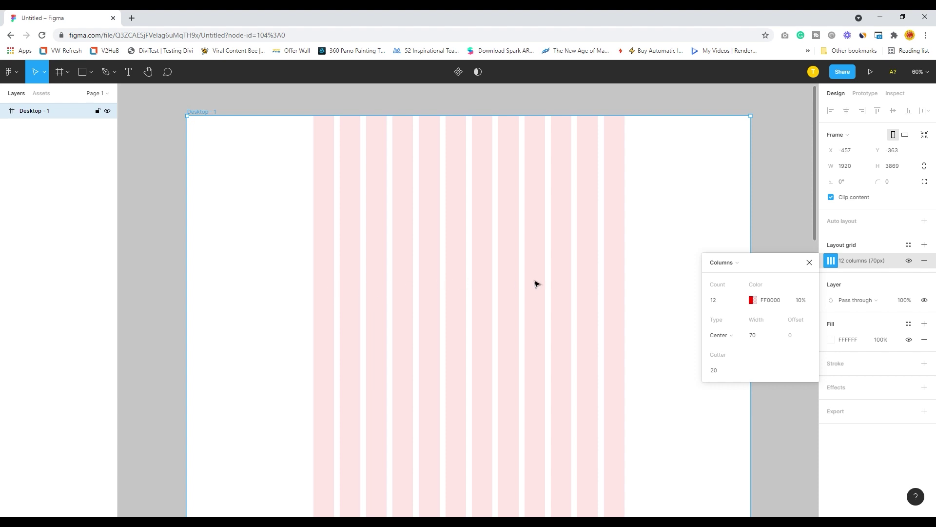
pyautogui.click(714, 371)
pyautogui.press('Return')
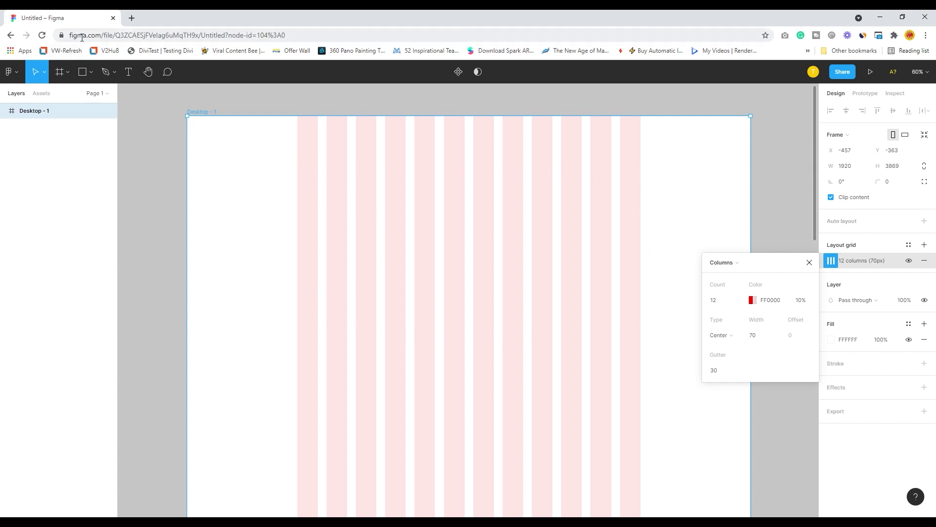
# Step: Draw a 1170 px wide rectangle across all columns, move it to the top, height 514
pyautogui.click(83, 72)
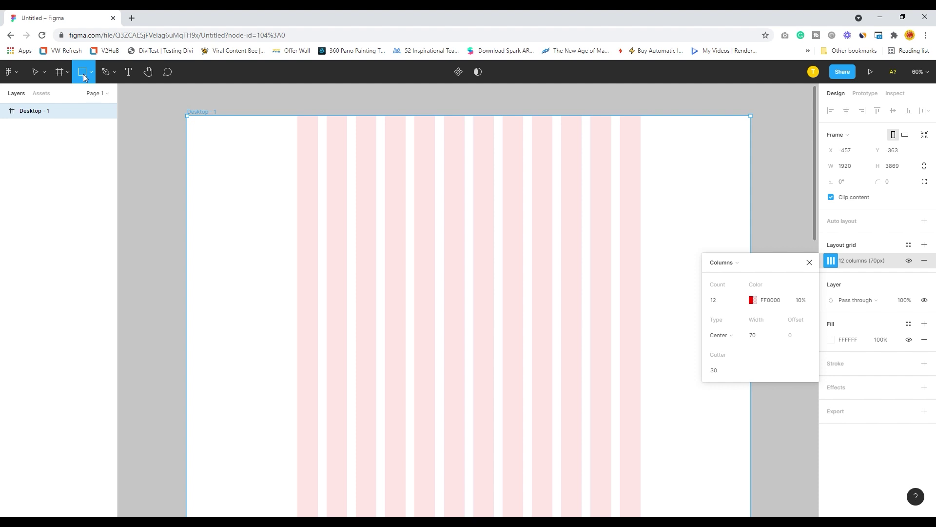
pyautogui.moveTo(305, 166); pyautogui.dragTo(641, 324)
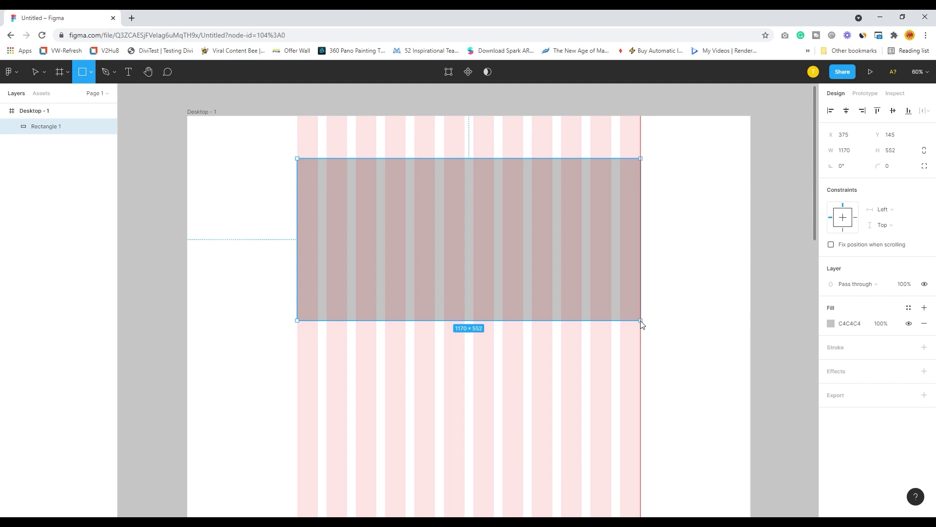
pyautogui.moveTo(642, 324); pyautogui.dragTo(642, 323)
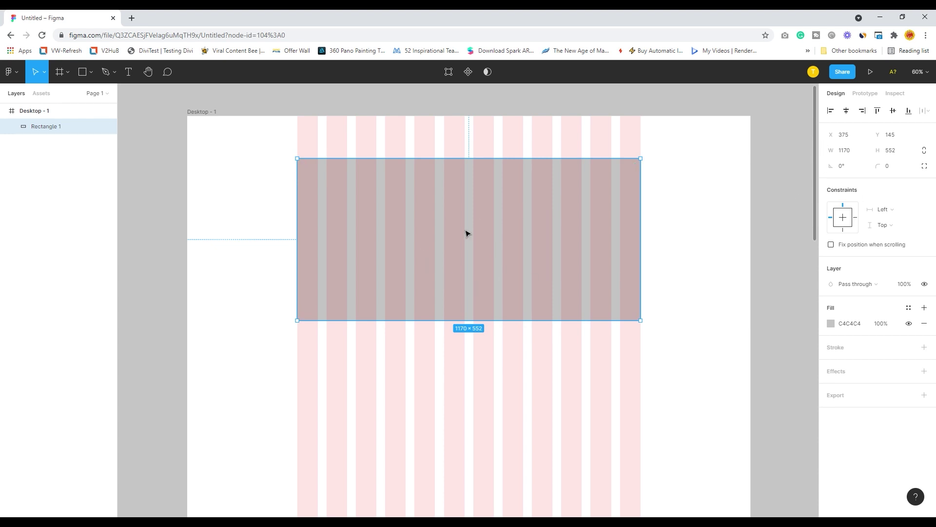
pyautogui.moveTo(465, 234); pyautogui.dragTo(465, 192)
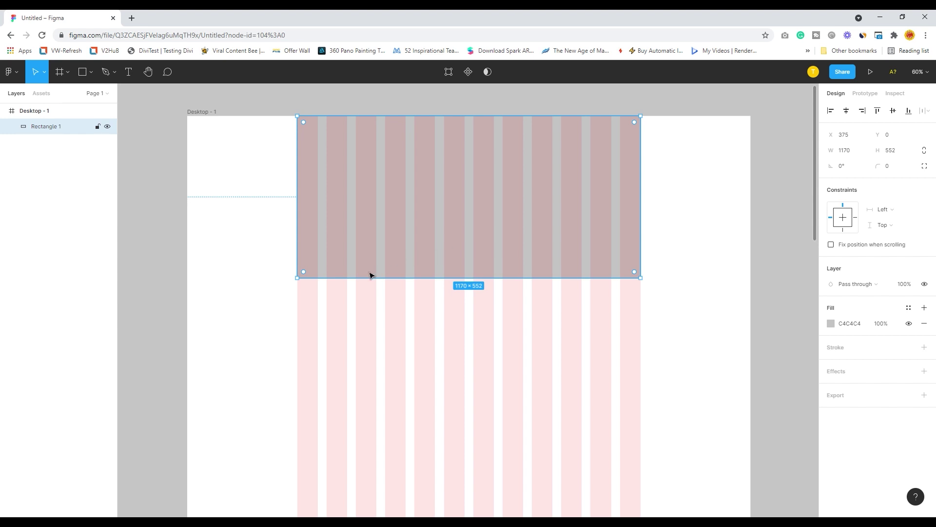
pyautogui.moveTo(369, 279)
pyautogui.mouseDown()
pyautogui.moveTo(374, 250)
pyautogui.moveTo(372, 288)
pyautogui.moveTo(372, 263)
pyautogui.moveTo(372, 274)
pyautogui.mouseUp()
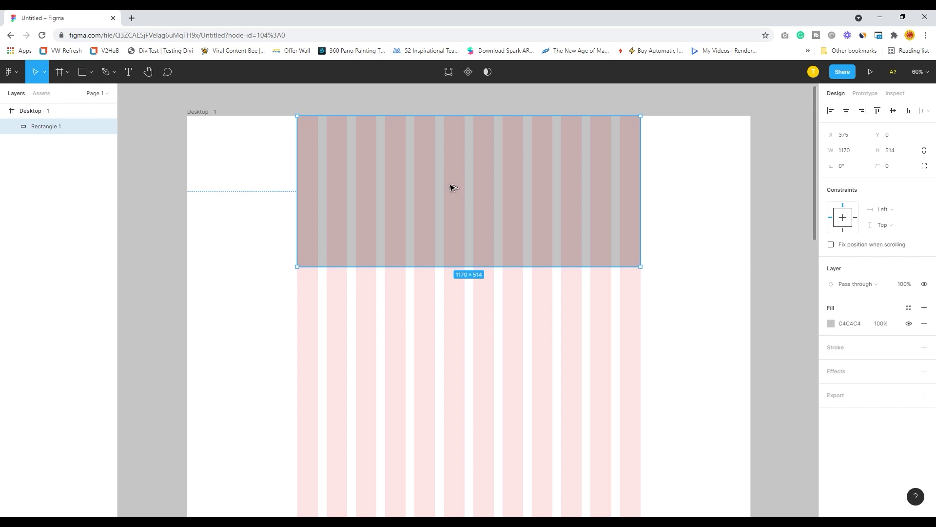
# Step: Duplicate the wide rectangle below, narrow it to 570 px, and duplicate it rightward
pyautogui.moveTo(452, 188); pyautogui.dragTo(453, 345)
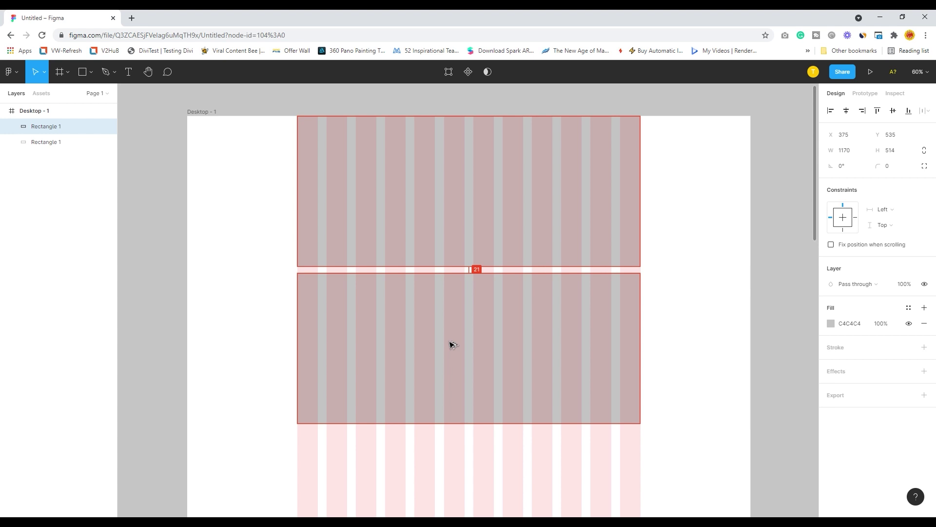
pyautogui.moveTo(640, 375); pyautogui.dragTo(471, 371)
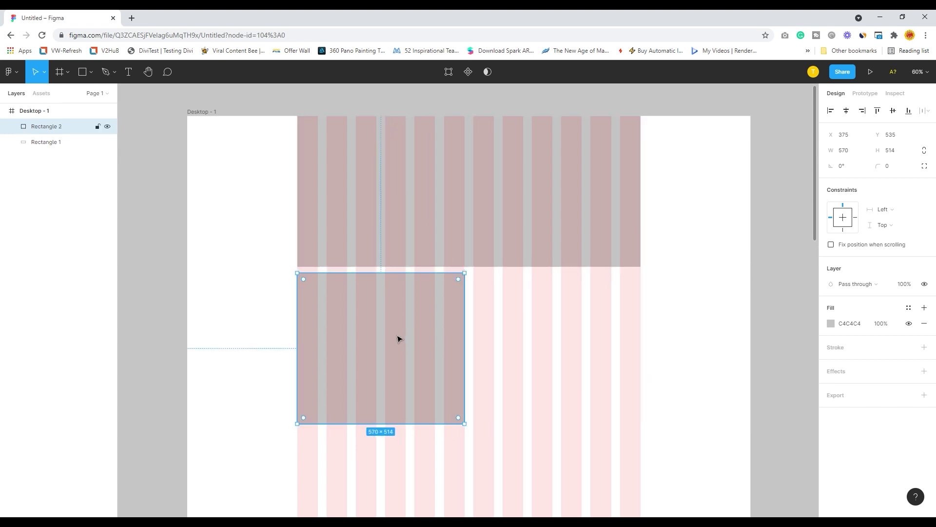
pyautogui.moveTo(399, 338); pyautogui.dragTo(577, 364)
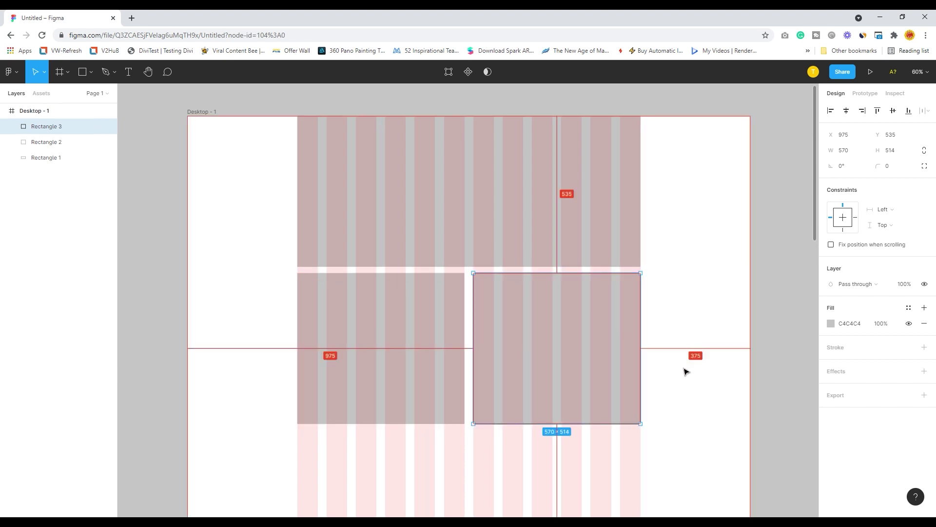
# Step: Duplicate the left 570×514 rectangle into a third row beneath it
pyautogui.scroll(-1, 438, 380)
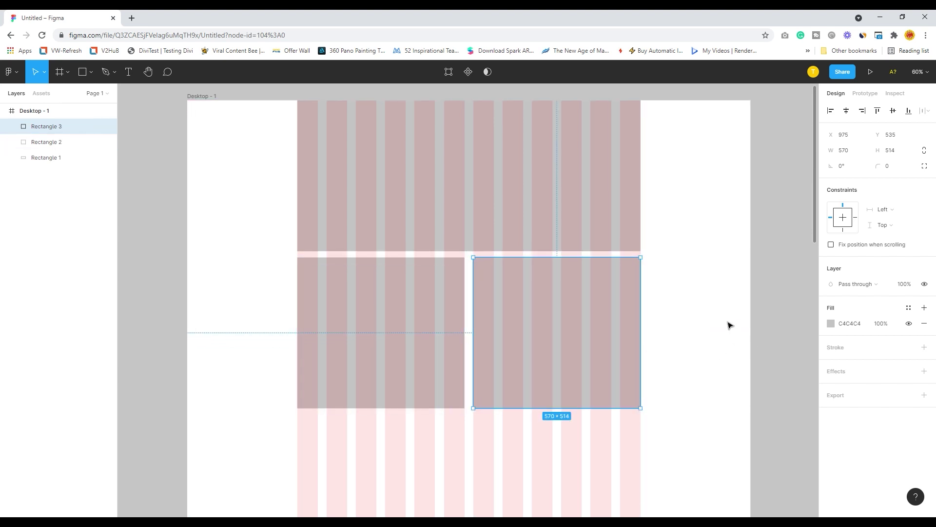
pyautogui.click(707, 320)
pyautogui.scroll(-3, 685, 318)
pyautogui.click(394, 211)
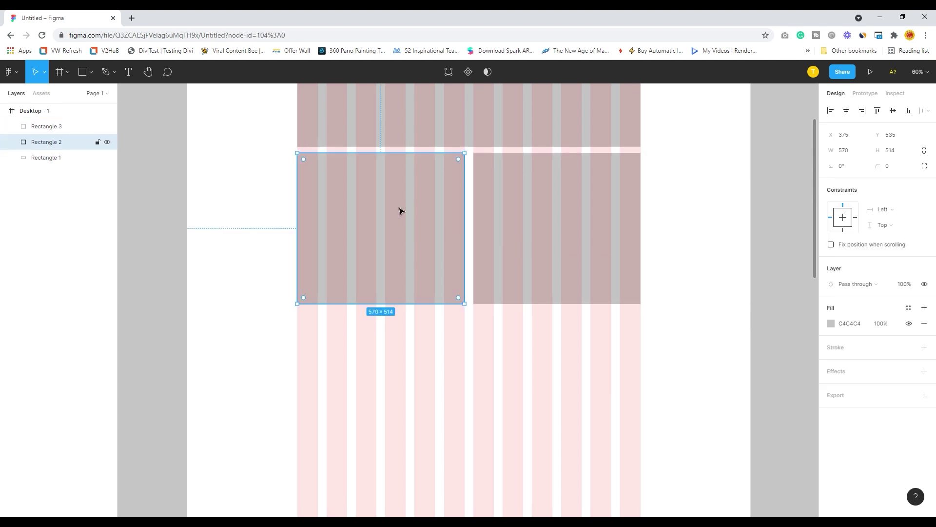
pyautogui.moveTo(401, 211); pyautogui.dragTo(405, 368)
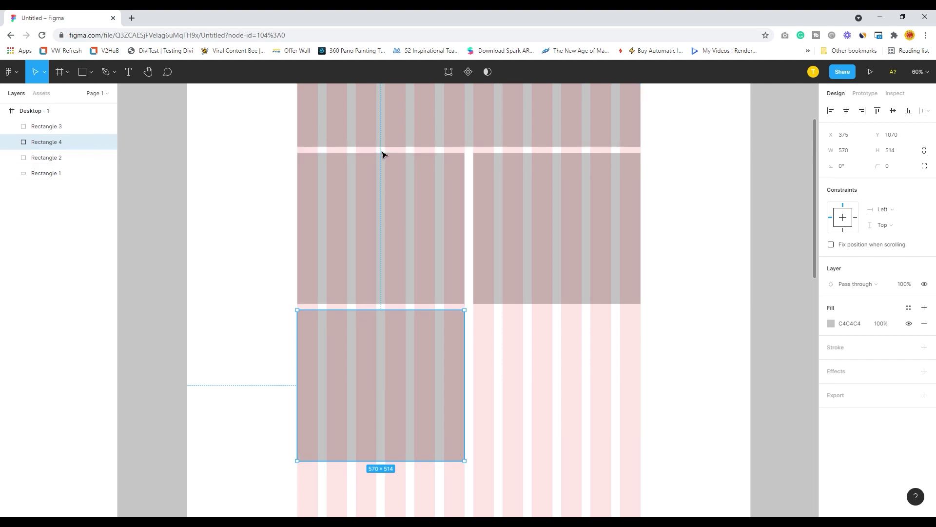
pyautogui.scroll(1, 554, 363)
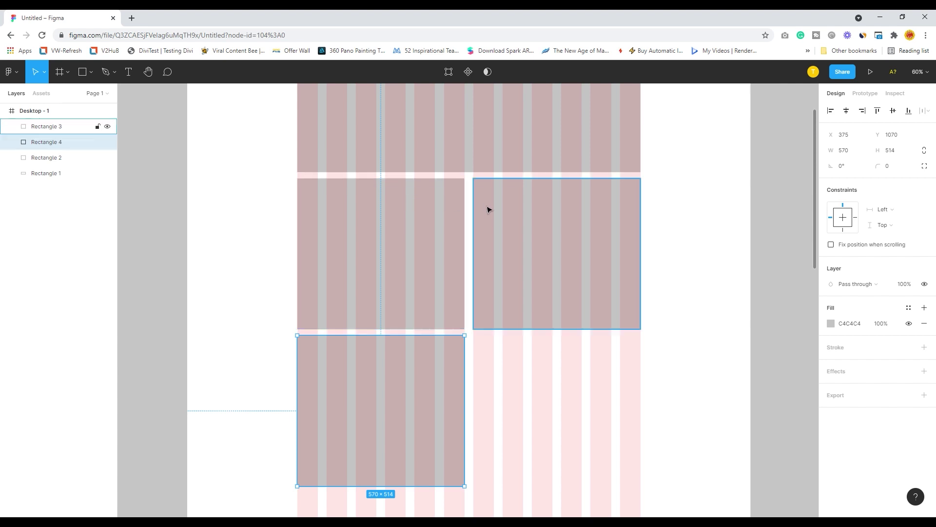
# Step: Select both middle-row rectangles and nudge them down to adjust the row spacing
pyautogui.keyDown('shift'); pyautogui.click(508, 208); pyautogui.keyUp('shift')
pyautogui.moveTo(405, 209); pyautogui.dragTo(406, 210)
pyautogui.click(522, 202)
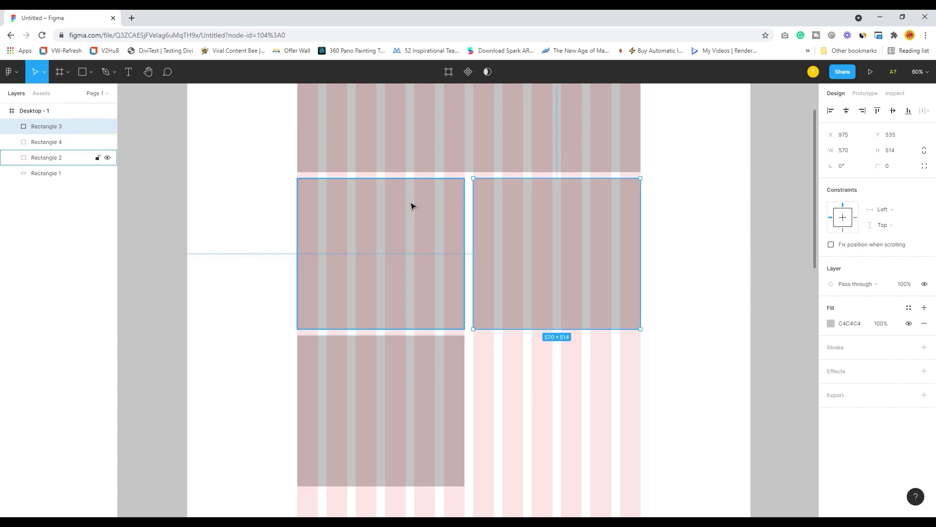
pyautogui.keyDown('shift'); pyautogui.click(411, 206); pyautogui.keyUp('shift')
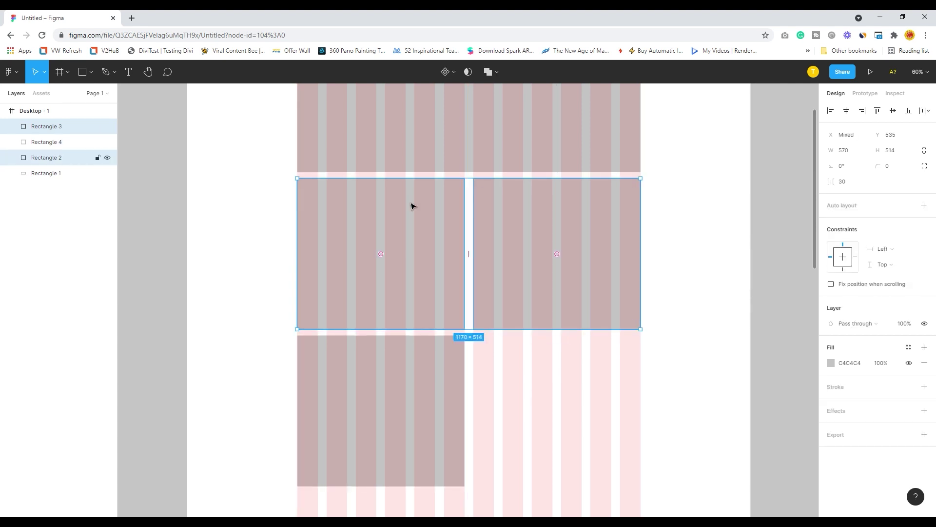
pyautogui.moveTo(411, 206); pyautogui.dragTo(413, 206)
# Step: Reposition the bottom-left rectangle and shift the middle-row pair down to even the gaps
pyautogui.moveTo(390, 341); pyautogui.dragTo(391, 349)
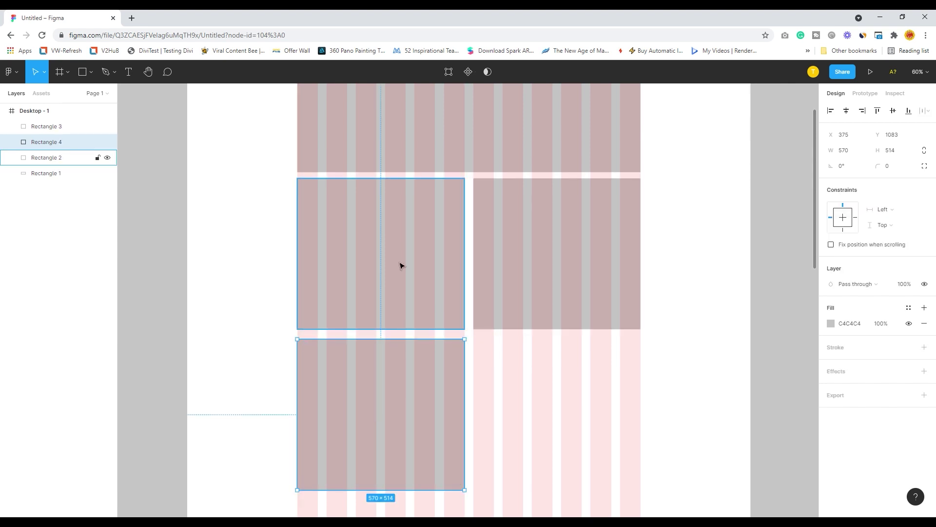
pyautogui.click(400, 265)
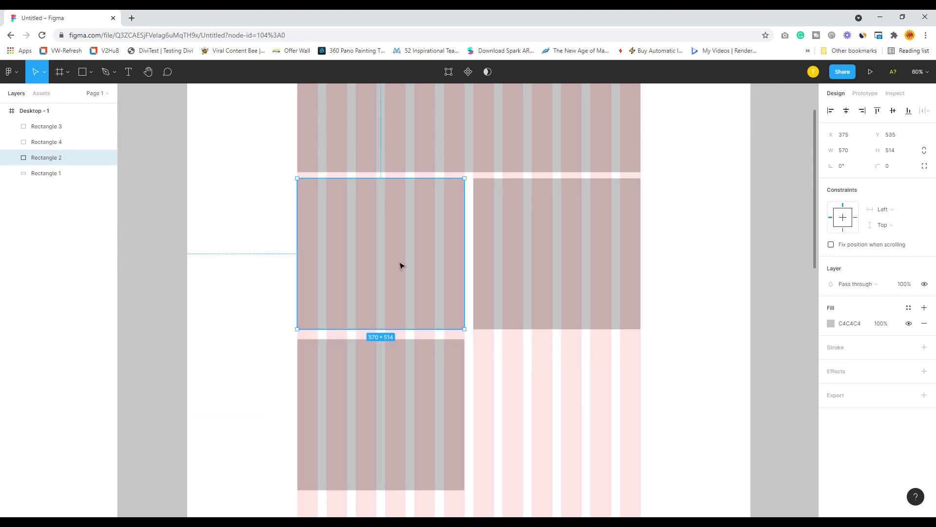
pyautogui.keyDown('shift'); pyautogui.click(533, 265); pyautogui.keyUp('shift')
pyautogui.moveTo(535, 264); pyautogui.dragTo(537, 263)
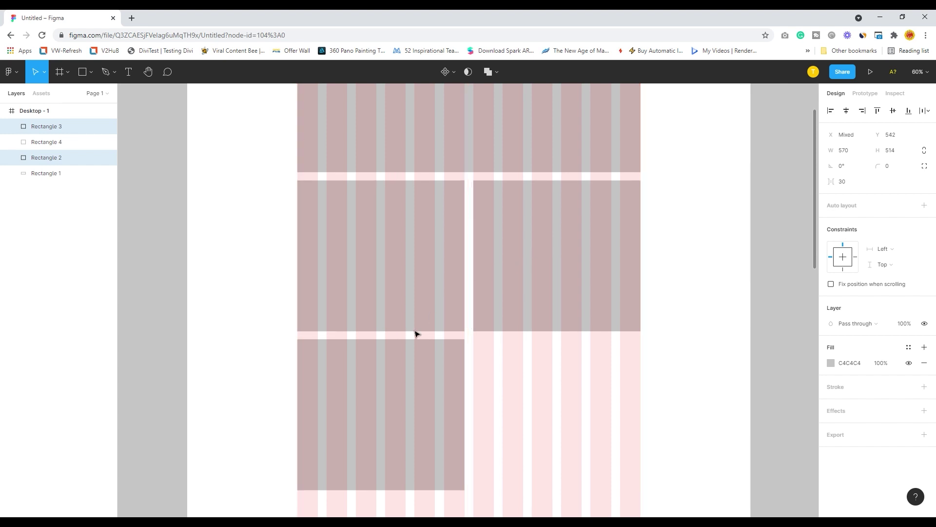
# Step: Select the half-width rectangle in the third row
pyautogui.click(398, 358)
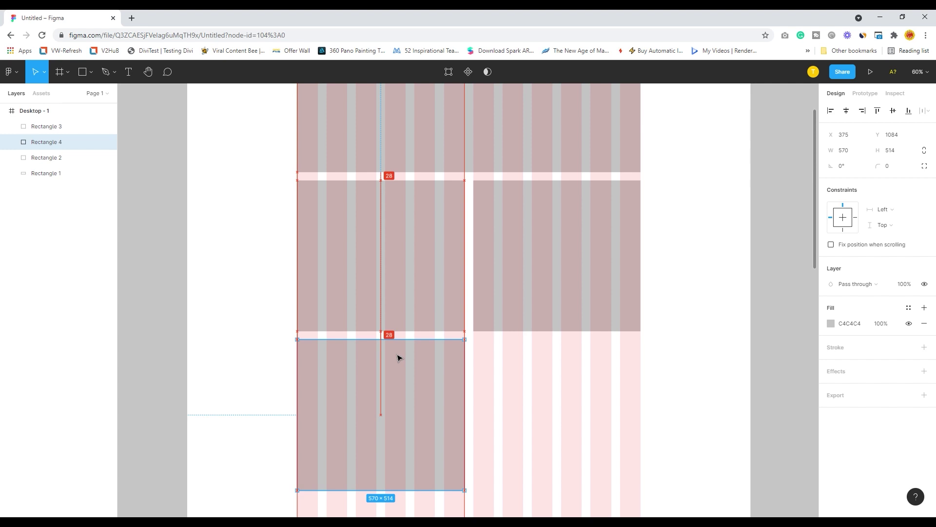
pyautogui.click(693, 246)
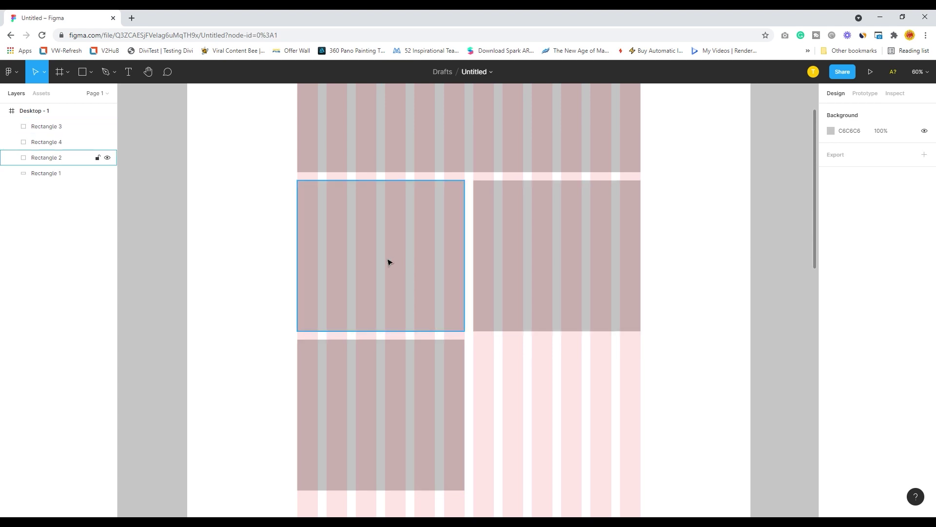
pyautogui.click(466, 408)
# Step: Widen Rectangle 4 to the full 1170 width
pyautogui.moveTo(472, 418); pyautogui.dragTo(642, 438)
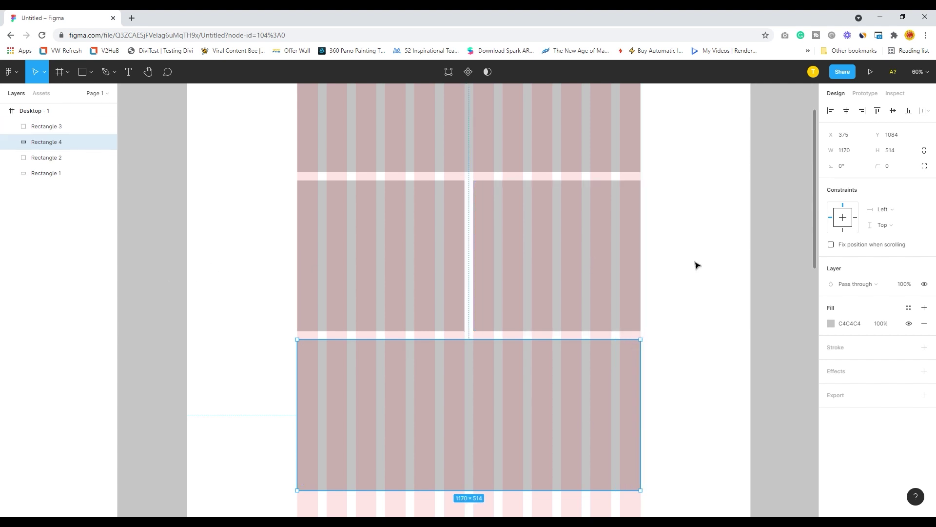
pyautogui.scroll(-5, 711, 289)
pyautogui.scroll(-2, 706, 364)
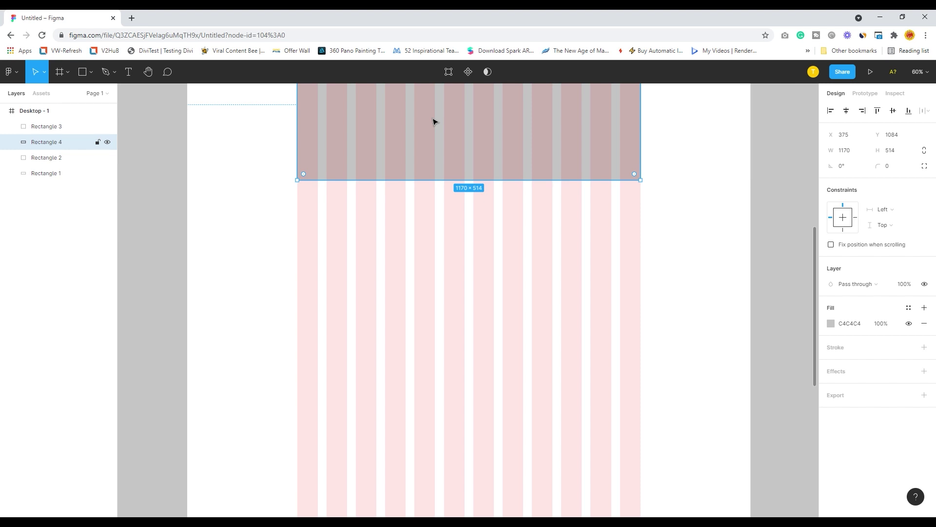
# Step: Alt-drag a copy of Rectangle 4 into the row below and resize it to 770 × 498, centred at X 575
pyautogui.keyDown('alt'); pyautogui.moveTo(432, 119); pyautogui.dragTo(434, 276); pyautogui.keyUp('alt')
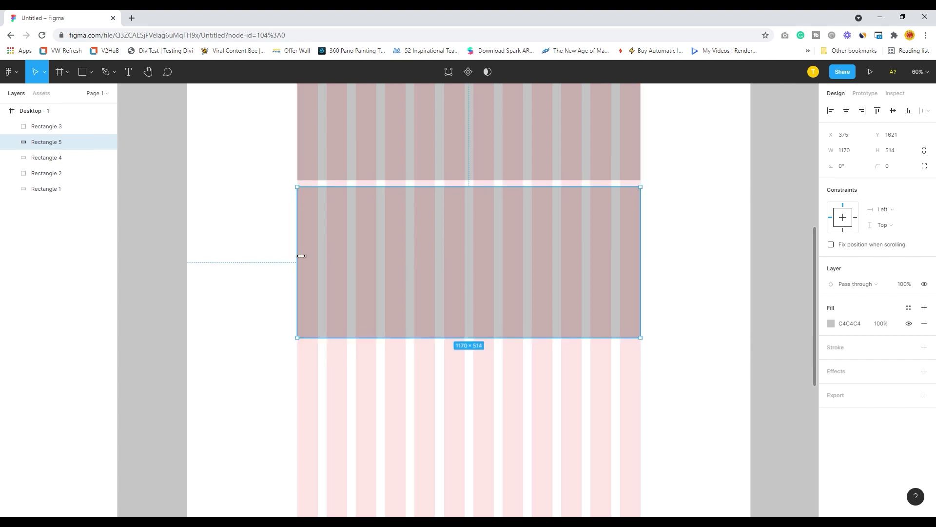
pyautogui.moveTo(303, 253); pyautogui.dragTo(354, 263)
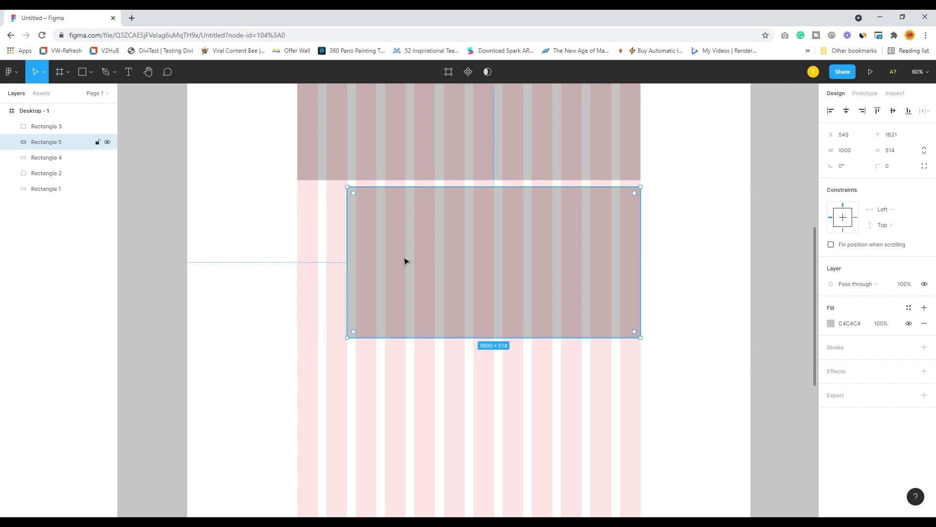
pyautogui.moveTo(642, 265); pyautogui.dragTo(587, 270)
pyautogui.moveTo(353, 265); pyautogui.dragTo(356, 266)
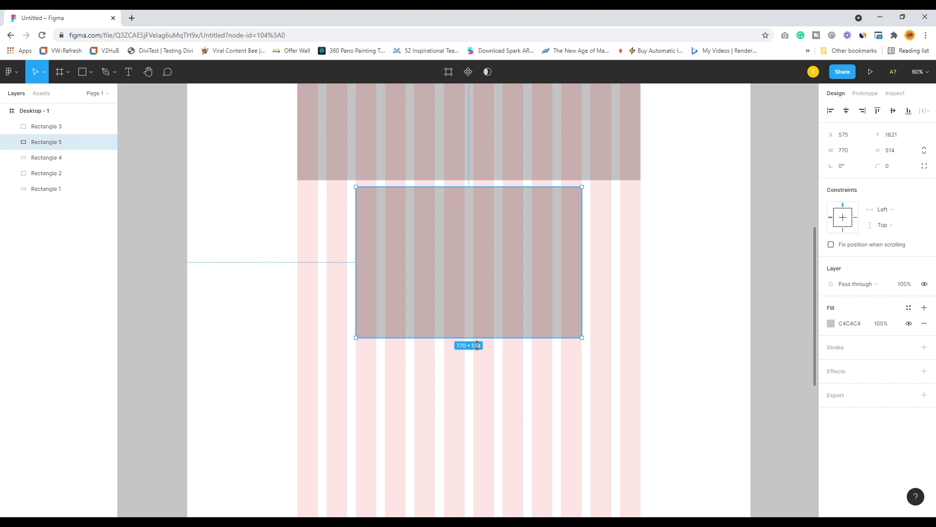
pyautogui.moveTo(477, 345); pyautogui.dragTo(480, 334)
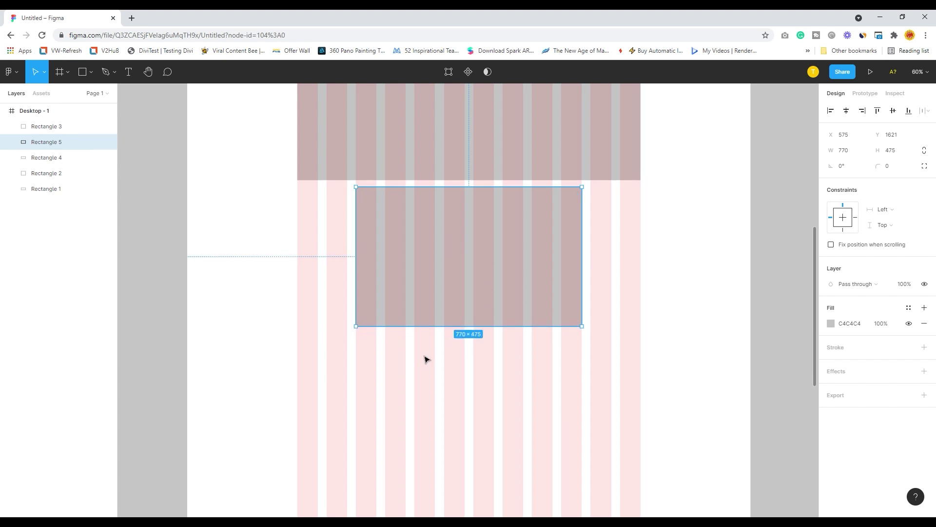
pyautogui.scroll(3, 507, 318)
pyautogui.scroll(-2, 512, 316)
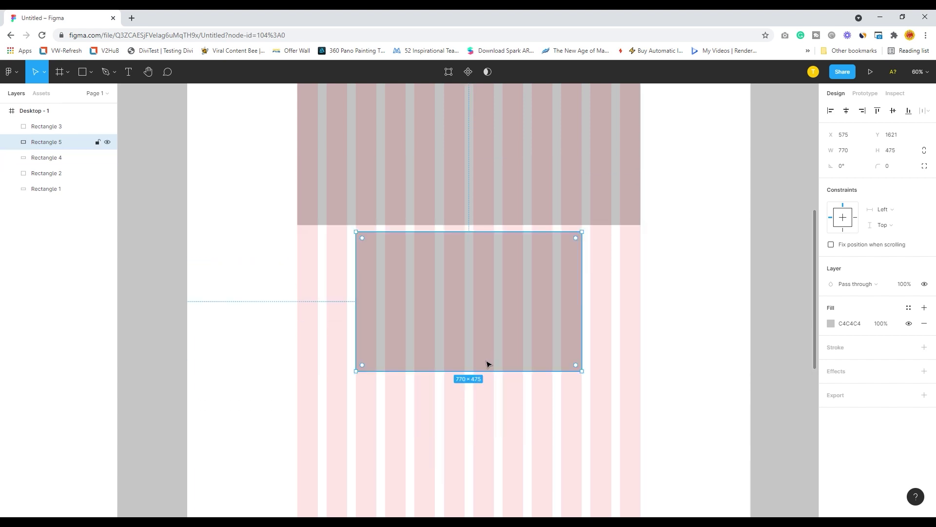
pyautogui.moveTo(489, 371); pyautogui.dragTo(490, 378)
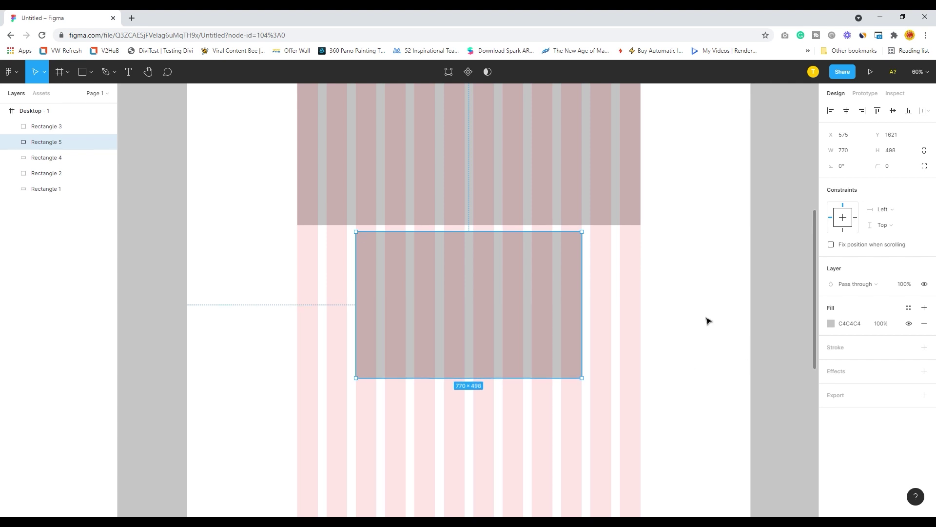
pyautogui.keyDown('ctrl'); pyautogui.scroll(-5, 708, 321); pyautogui.keyUp('ctrl')
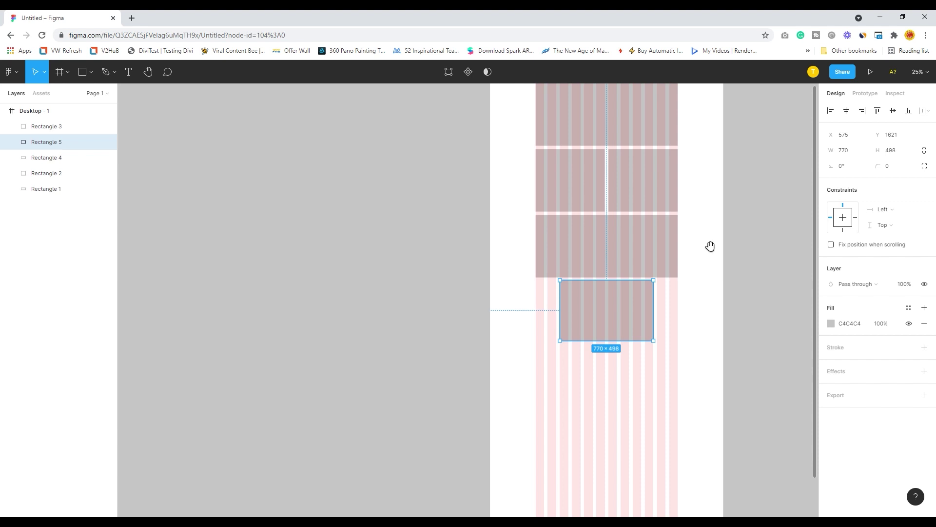
pyautogui.moveTo(711, 247); pyautogui.dragTo(563, 301)
pyautogui.press('Escape')
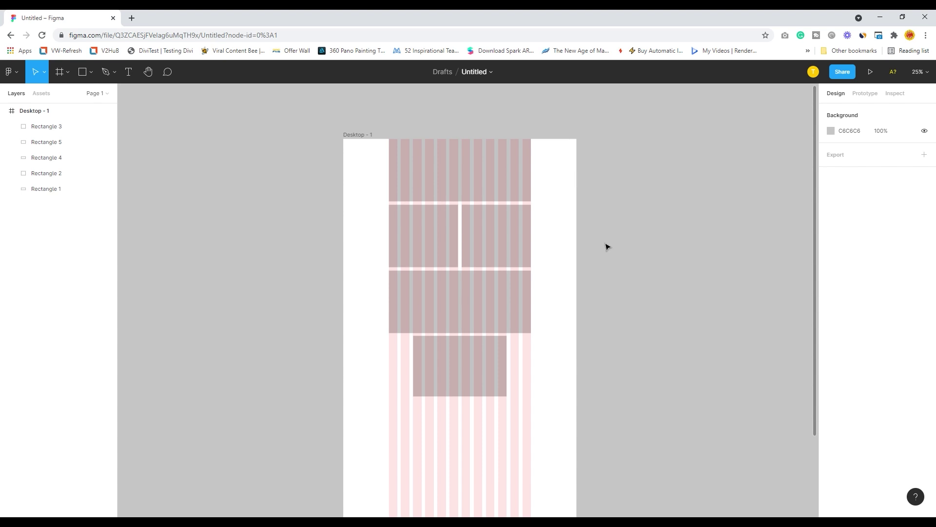
pyautogui.moveTo(573, 270); pyautogui.dragTo(568, 227)
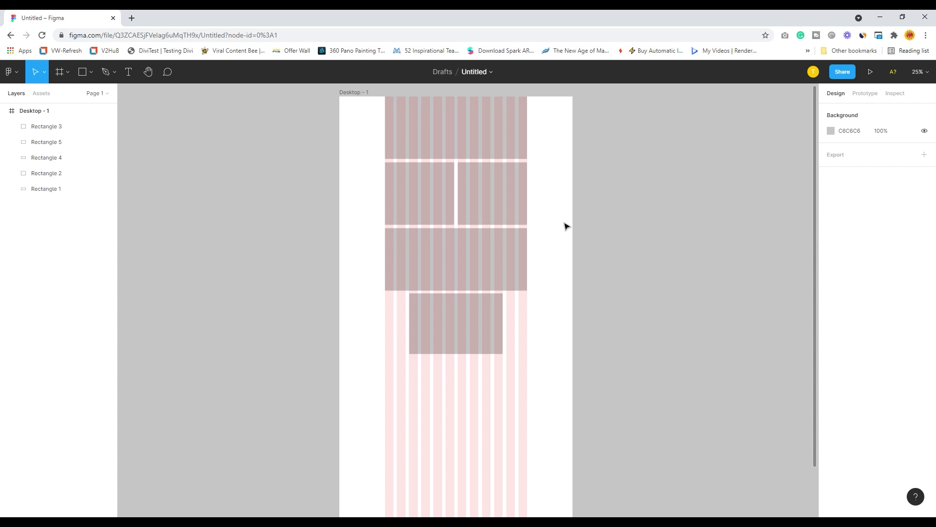
pyautogui.scroll(5, 563, 256)
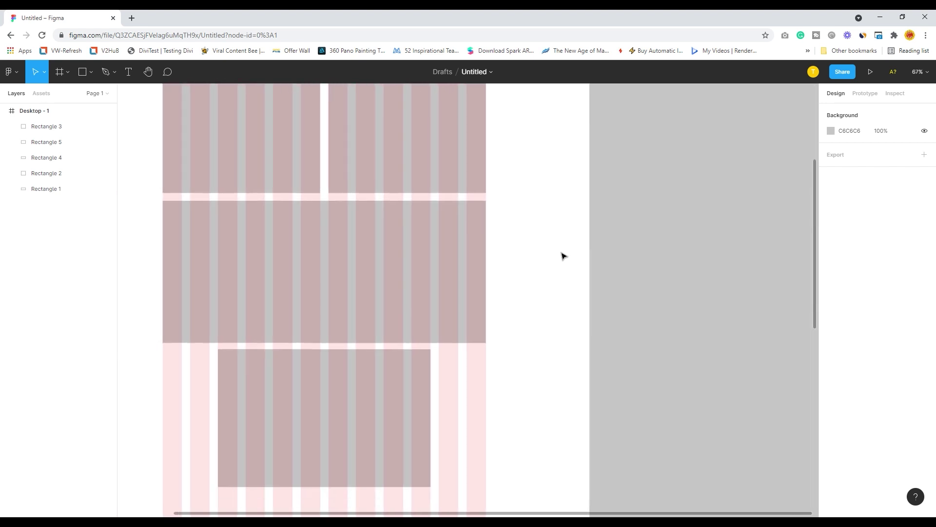
pyautogui.scroll(-3, 563, 256)
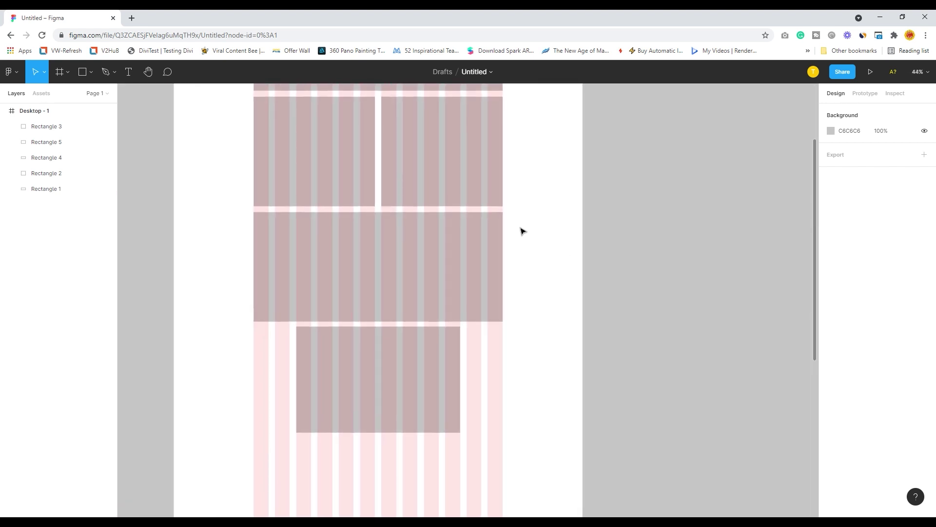
pyautogui.moveTo(539, 211); pyautogui.dragTo(627, 311)
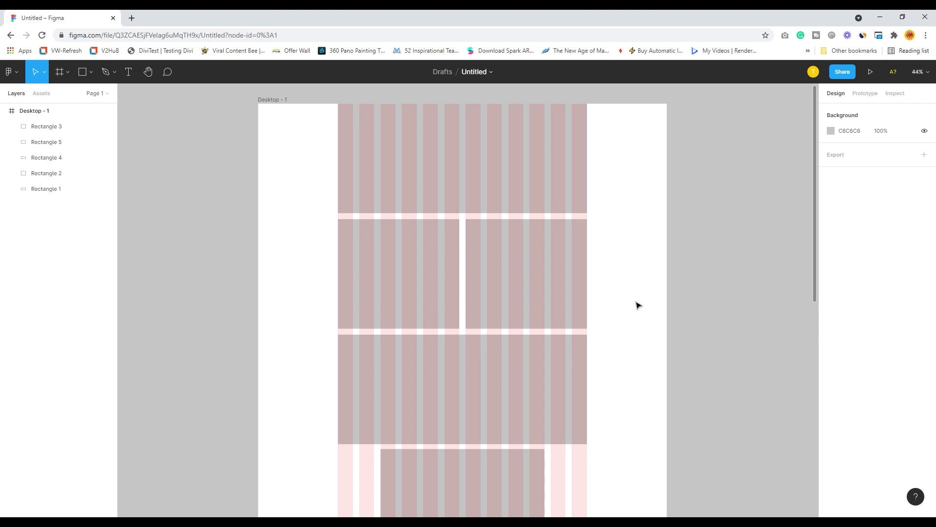
# Step: Turn on rulers with Shift+R and add two horizontal guides at the first row gap
pyautogui.hotkey('shift', 'r')
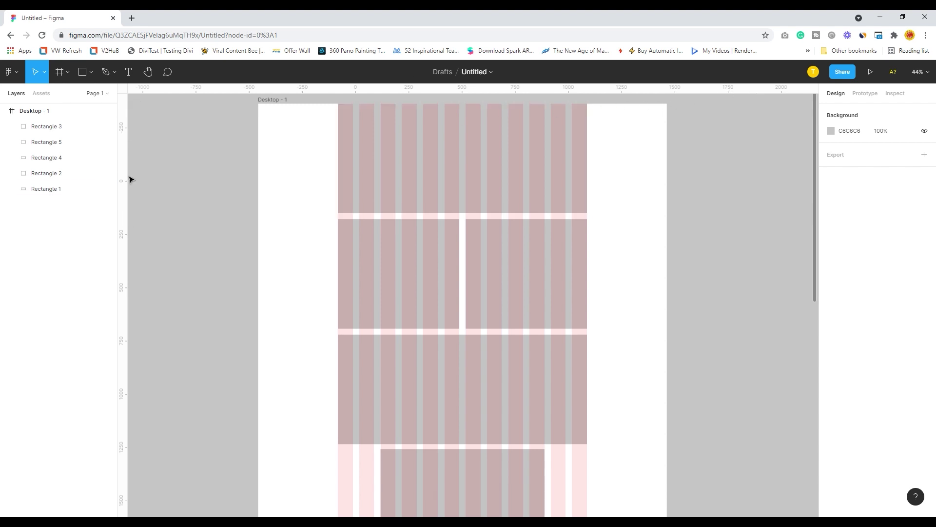
pyautogui.moveTo(309, 94); pyautogui.dragTo(303, 221)
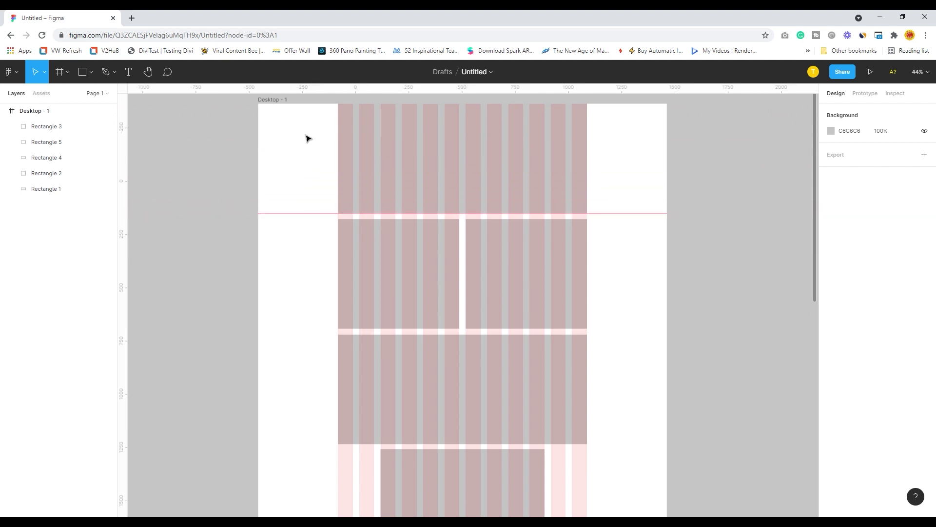
pyautogui.moveTo(280, 92); pyautogui.dragTo(282, 227)
# Step: Move the second-row pair of rectangles down to Y 555 and snap a guide to their top edge
pyautogui.click(408, 263)
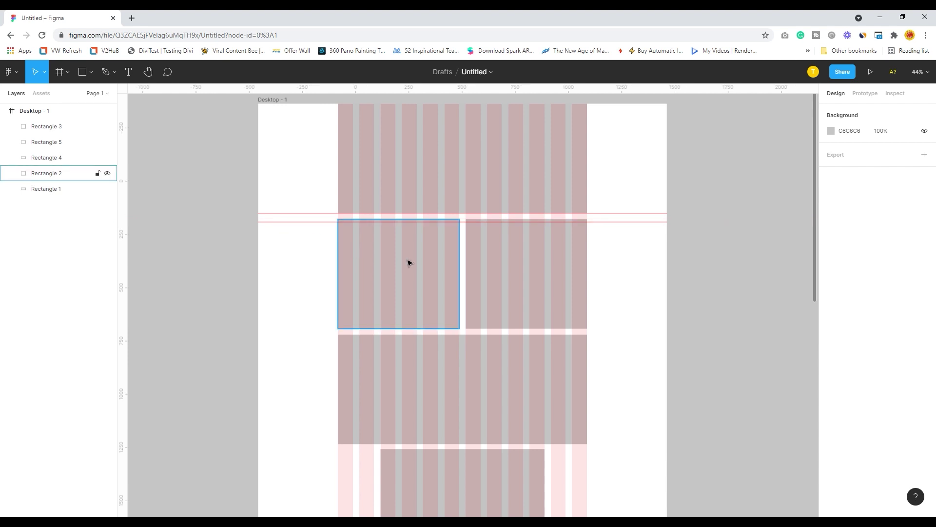
pyautogui.click(516, 266)
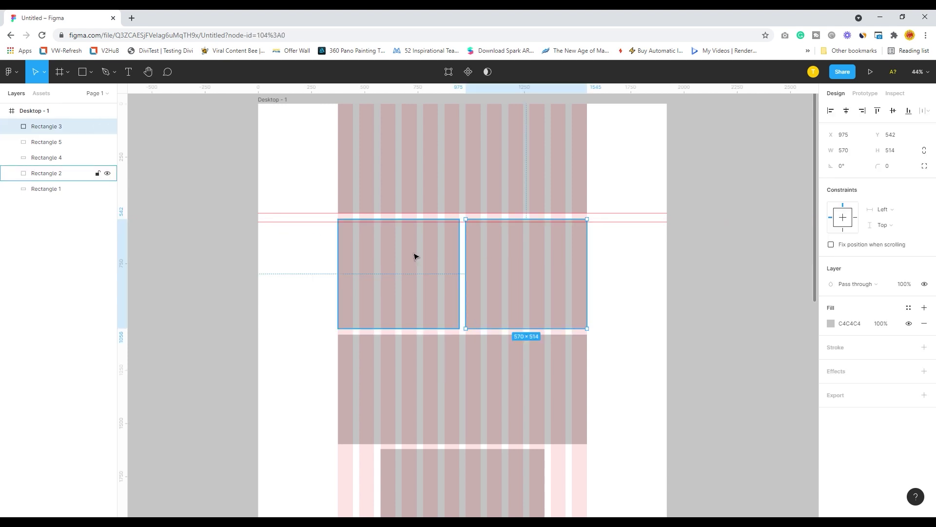
pyautogui.keyDown('shift'); pyautogui.click(418, 254); pyautogui.keyUp('shift')
pyautogui.moveTo(422, 253); pyautogui.dragTo(420, 256)
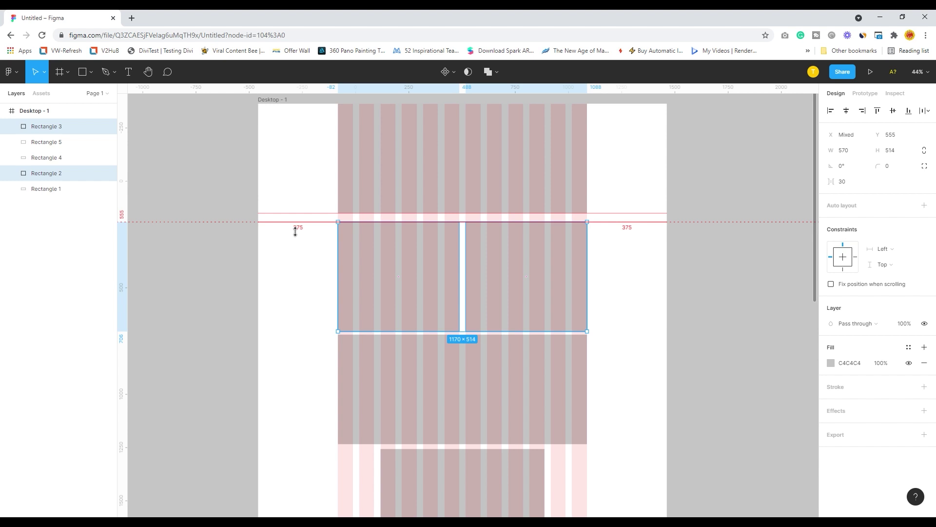
pyautogui.moveTo(295, 230)
pyautogui.mouseDown()
pyautogui.moveTo(303, 265)
pyautogui.moveTo(304, 227)
pyautogui.mouseUp()
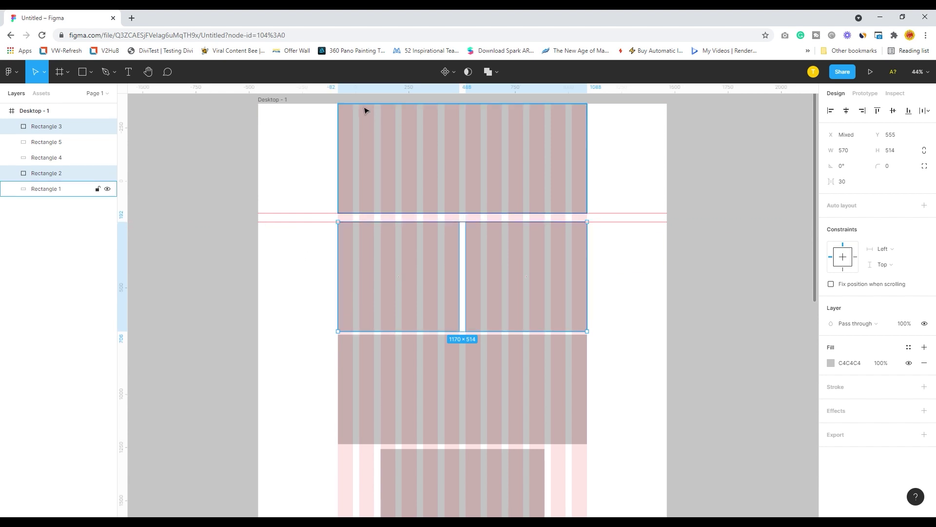
# Step: Add guides at the second row's bottom and the third row's top, then select the full-width rectangle
pyautogui.moveTo(358, 96); pyautogui.dragTo(354, 332)
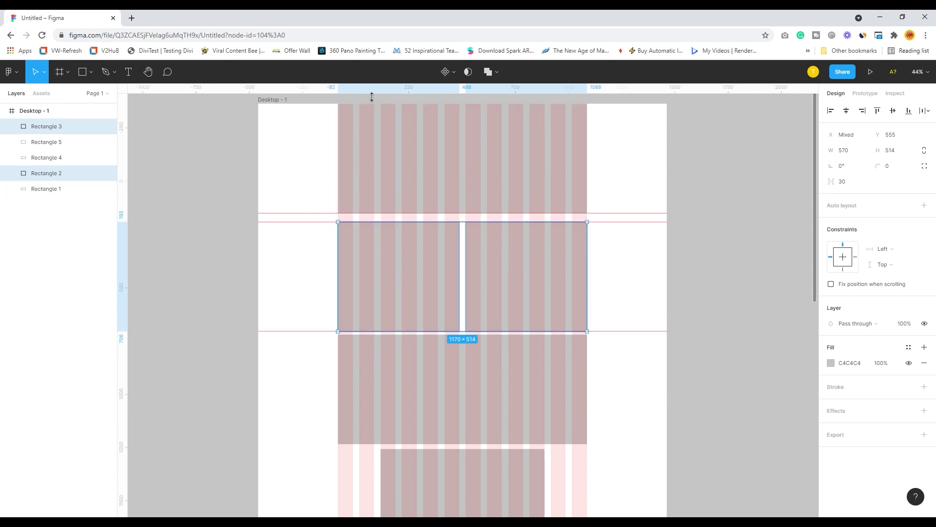
pyautogui.moveTo(372, 96); pyautogui.dragTo(353, 345)
pyautogui.click(418, 321)
pyautogui.click(412, 396)
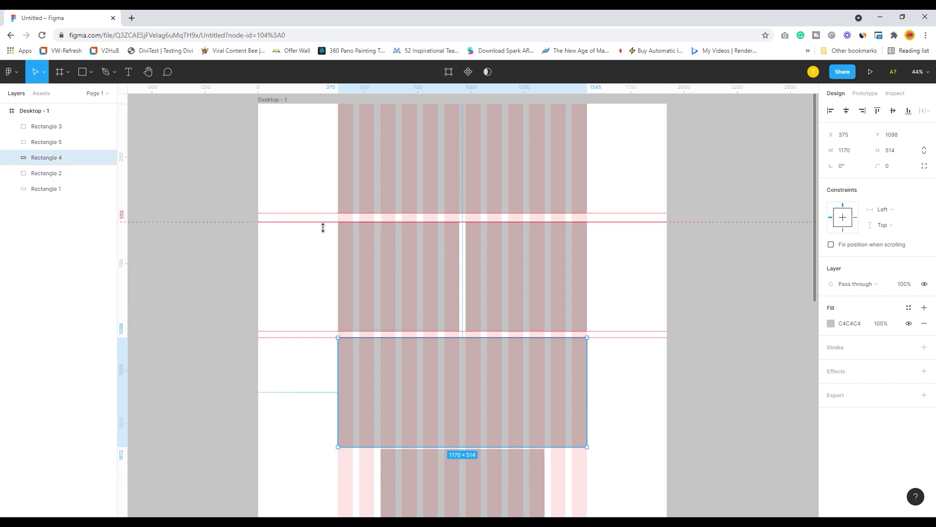
# Step: Trim Rectangle 4 from its top edge to 1170 × 502 at Y 1110
pyautogui.moveTo(323, 228); pyautogui.dragTo(325, 228)
pyautogui.moveTo(325, 227); pyautogui.dragTo(325, 228)
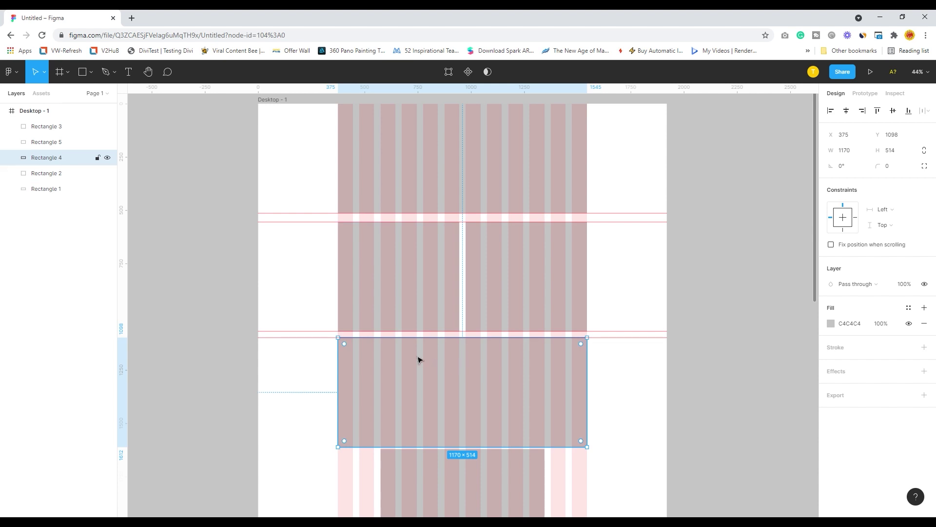
pyautogui.moveTo(411, 344); pyautogui.dragTo(324, 347)
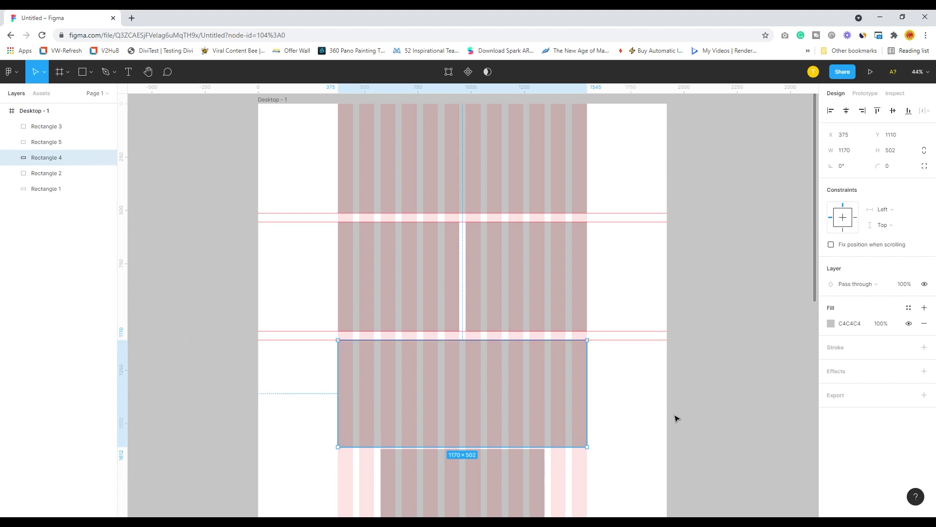
# Step: Move the centred Rectangle 5 down to Y 1653
pyautogui.click(666, 452)
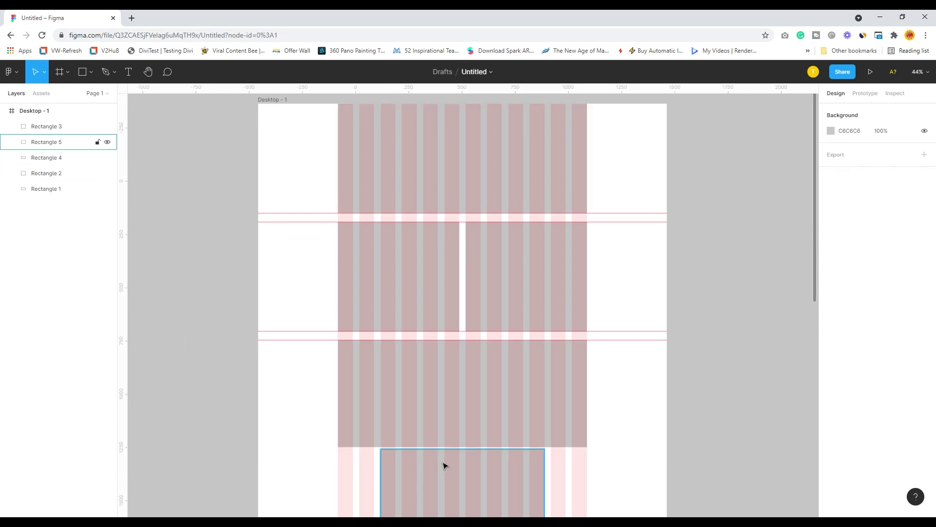
pyautogui.moveTo(443, 464); pyautogui.dragTo(441, 472)
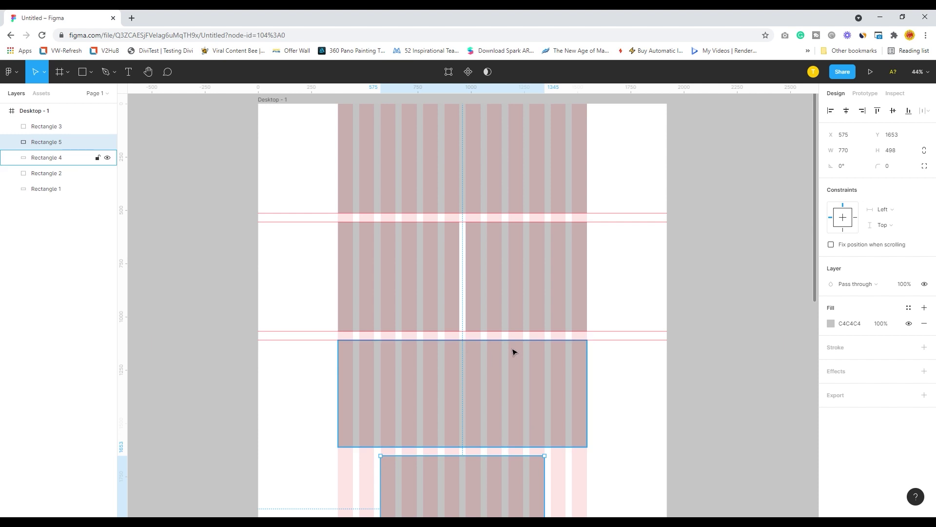
pyautogui.scroll(1, 764, 340)
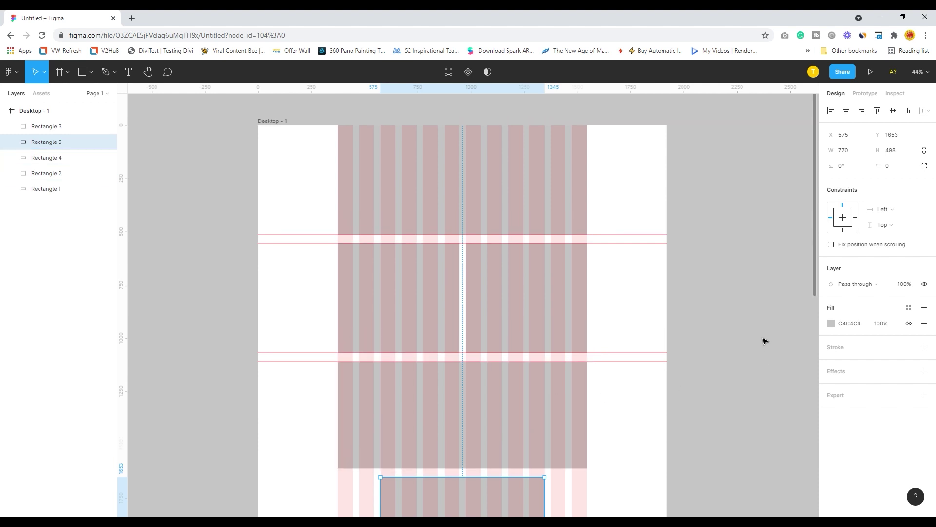
pyautogui.scroll(-1, 764, 341)
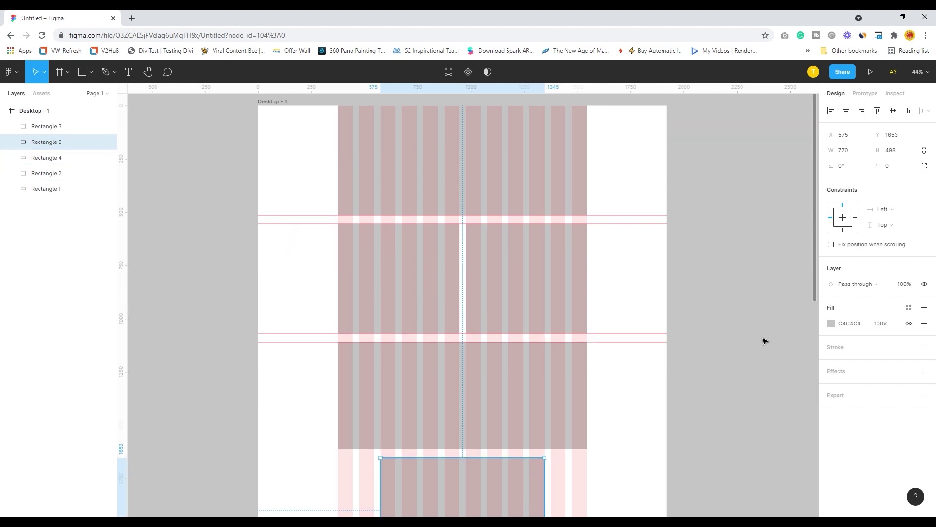